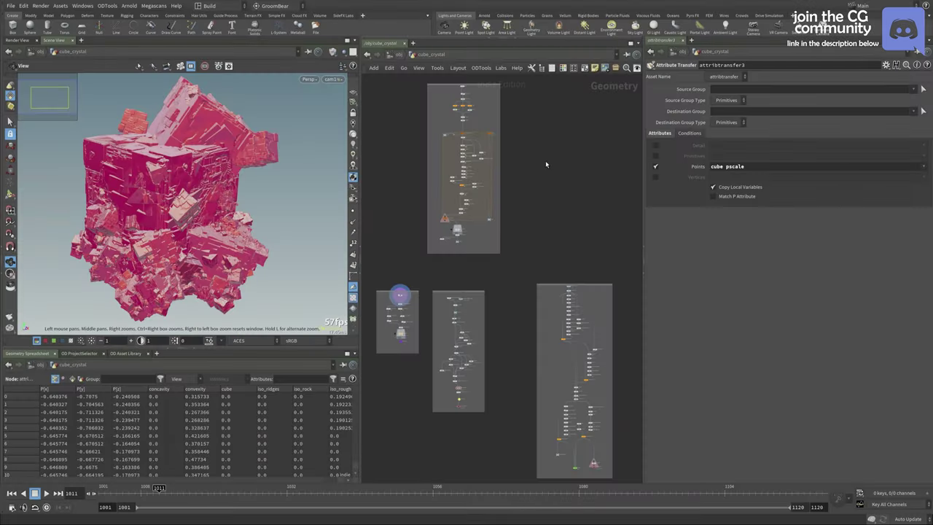
Step: Display the set_vector1 wrangle at the start of the cube network and open its VEX code
middle_click_drag(547, 164, 567, 243)
scroll(538, 179, "up", 8)
middle_click_drag(537, 169, 594, 168)
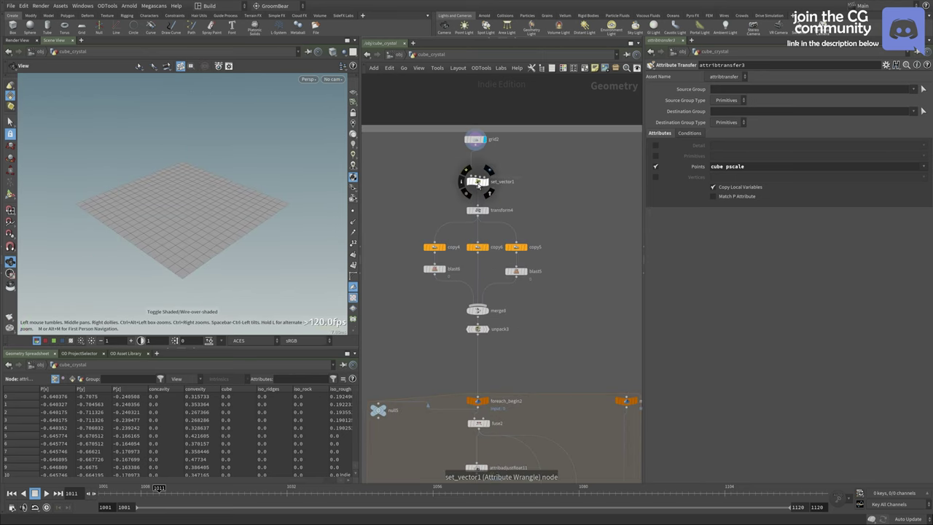
left_click(477, 183)
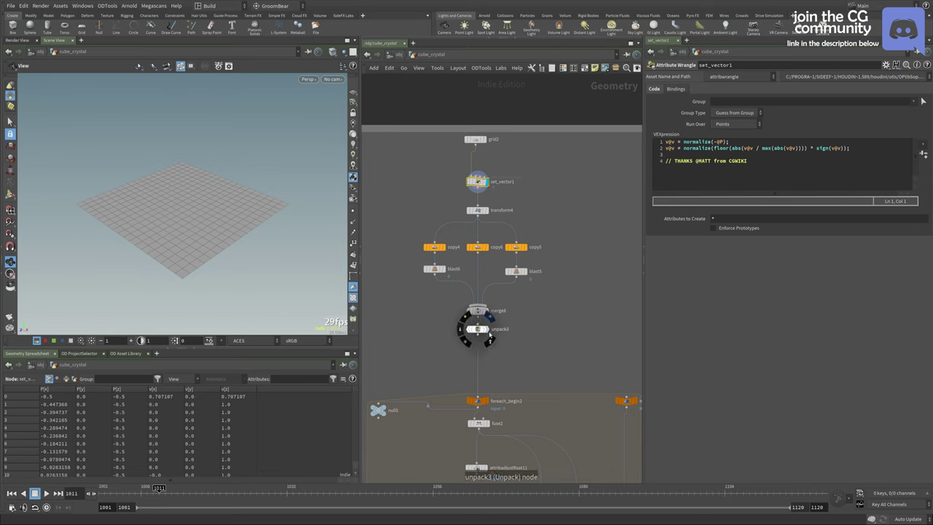
Step: Display the unpack3 node's geometry and view the assembled cube up close from another angle
left_click(486, 329)
right_click_drag(280, 268, 220, 282)
left_click_drag(220, 282, 274, 226)
Step: Display attribadjustfloat11 inside the for-each block and visualize its density attribute on the cube
middle_click_drag(520, 375, 511, 199)
middle_click_drag(534, 285, 548, 225)
left_click(480, 230)
left_click(917, 124)
left_click_drag(159, 191, 207, 194)
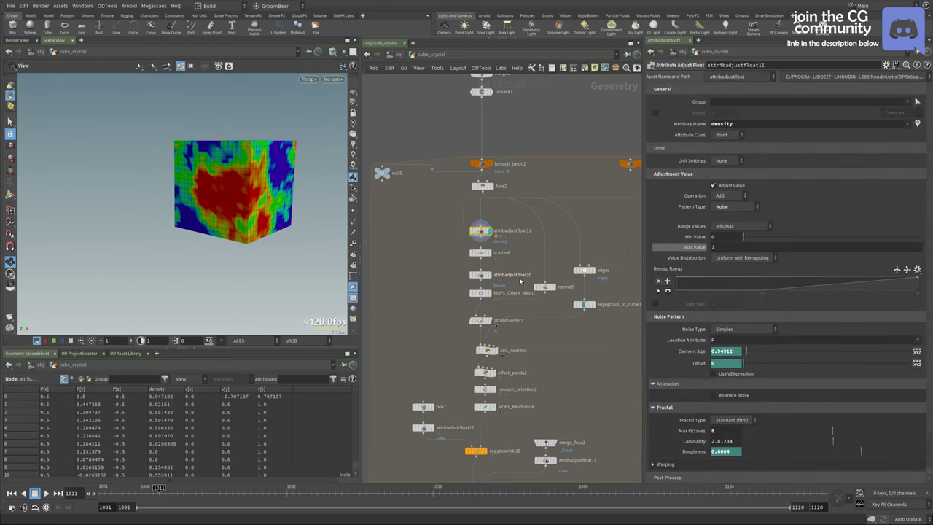
Step: Open the parameters of attribadjustfloat10, which assigns random pscale to the scattered points
middle_click_drag(509, 267, 490, 233)
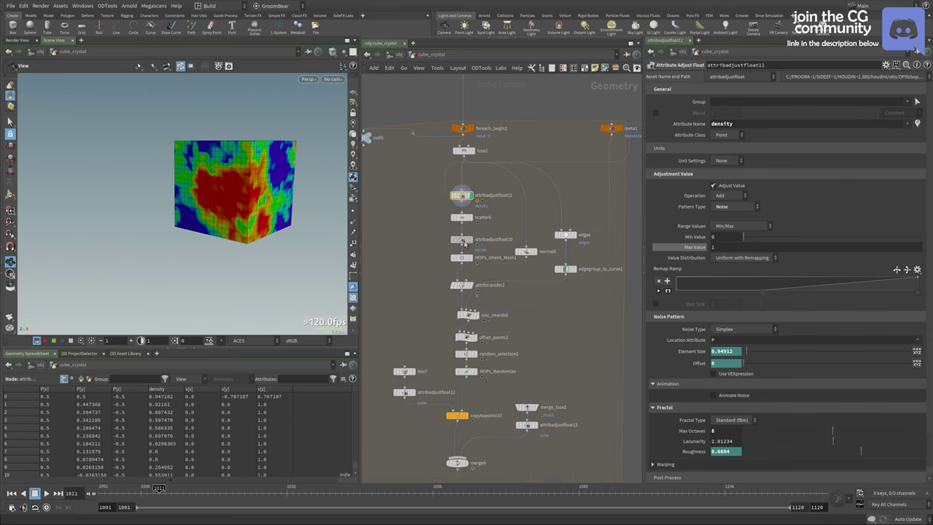
left_click(465, 240)
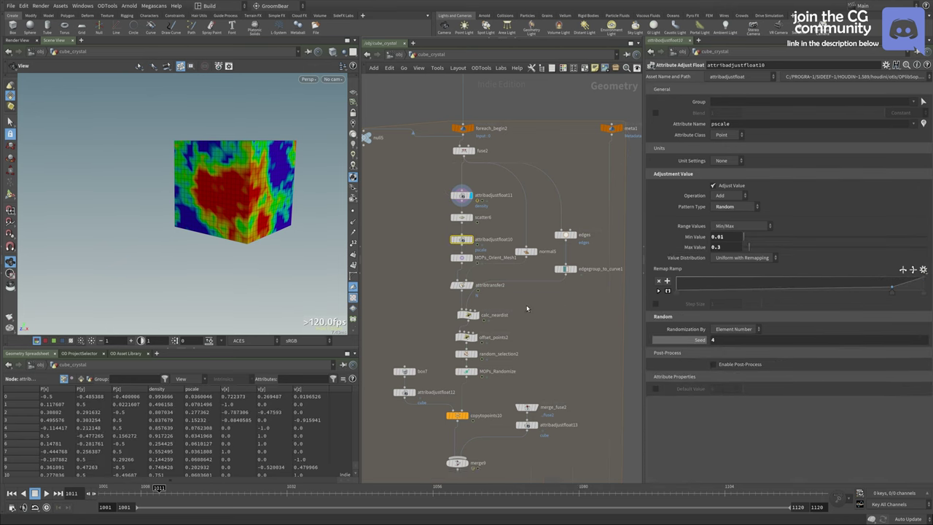
Step: Display the copytopoints10 result, view its node information and turn off the density visualization
middle_click_drag(526, 305, 518, 270)
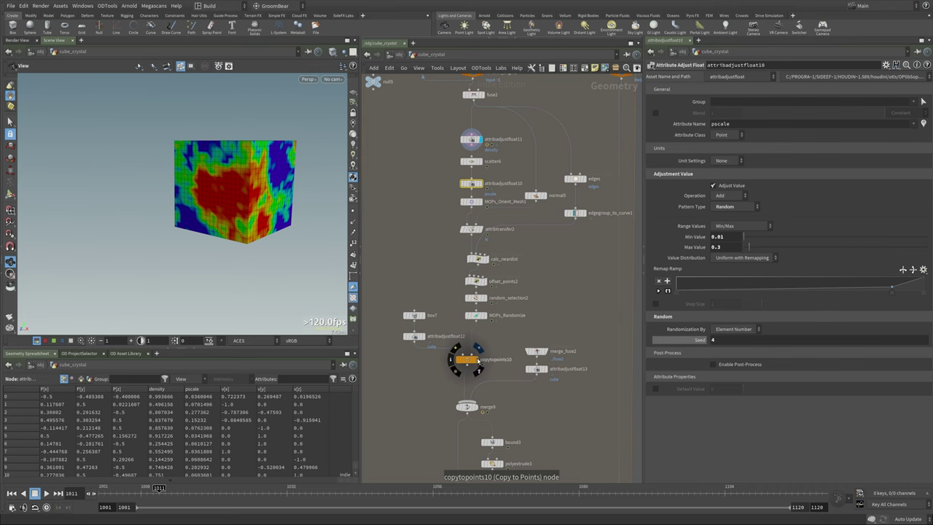
left_click(476, 359)
middle_click(467, 361)
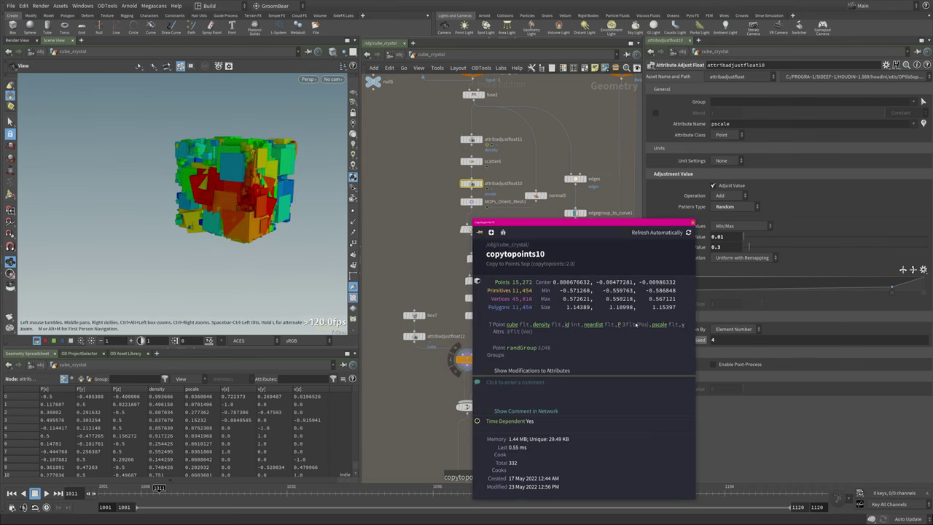
left_click(693, 223)
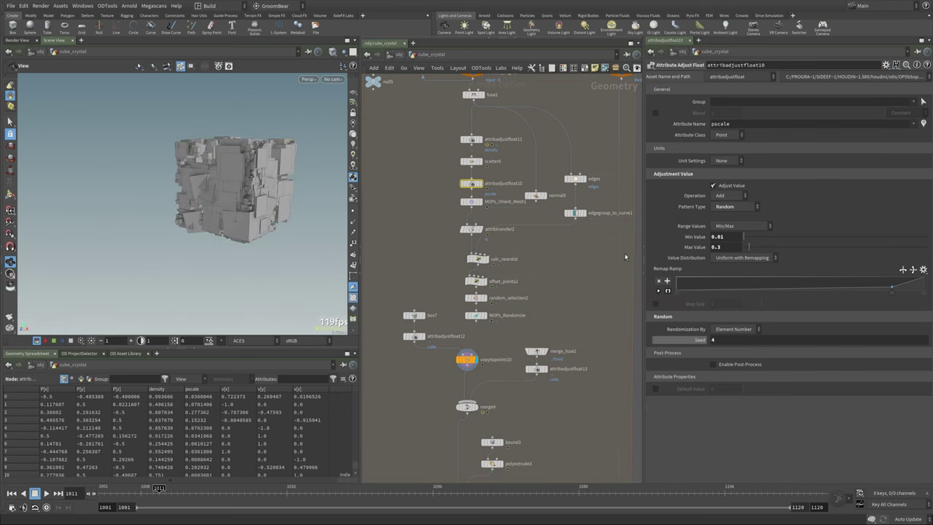
Step: Set the offset_points2 wrangle's Surface value to 0.681 and its Normal value to 0.423
left_click(476, 281)
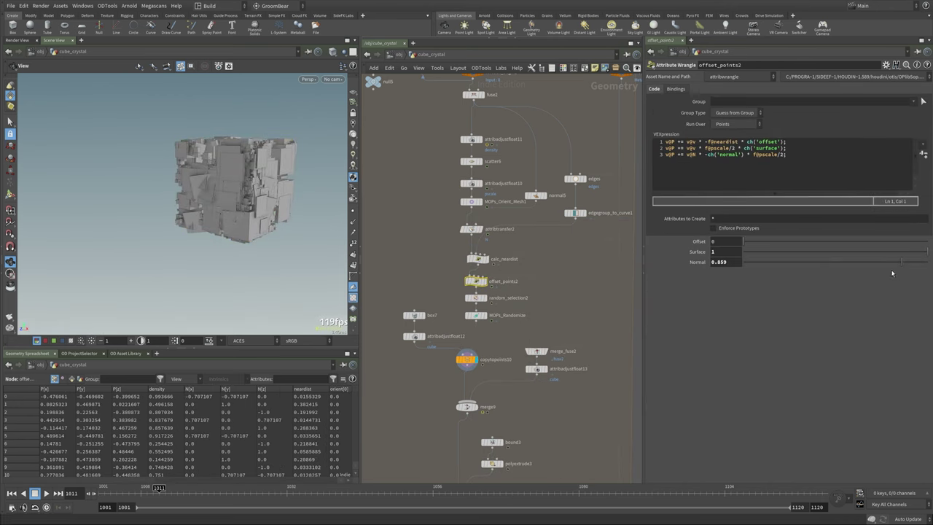
left_click_drag(911, 251, 833, 253)
middle_click_drag(561, 260, 546, 279)
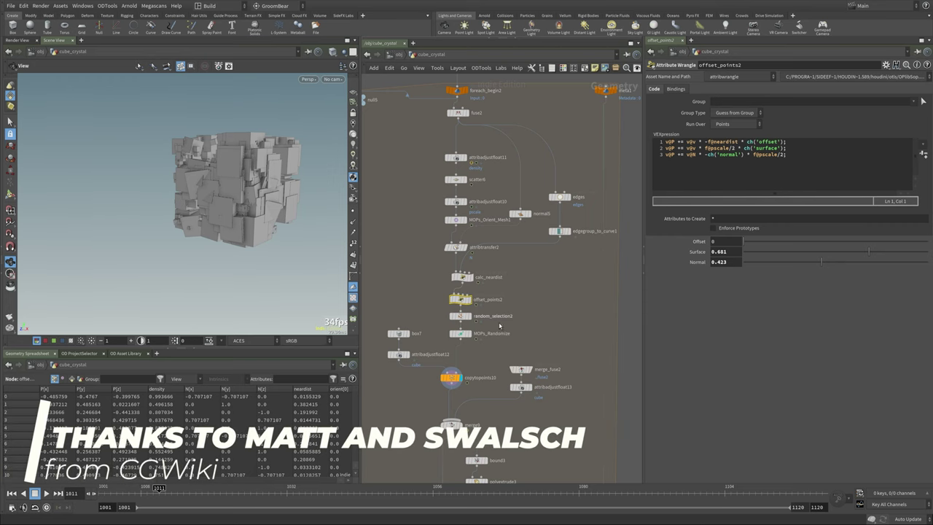
Step: Display the merge9 result and the bounding box generated by bound3
middle_click_drag(475, 426, 510, 327)
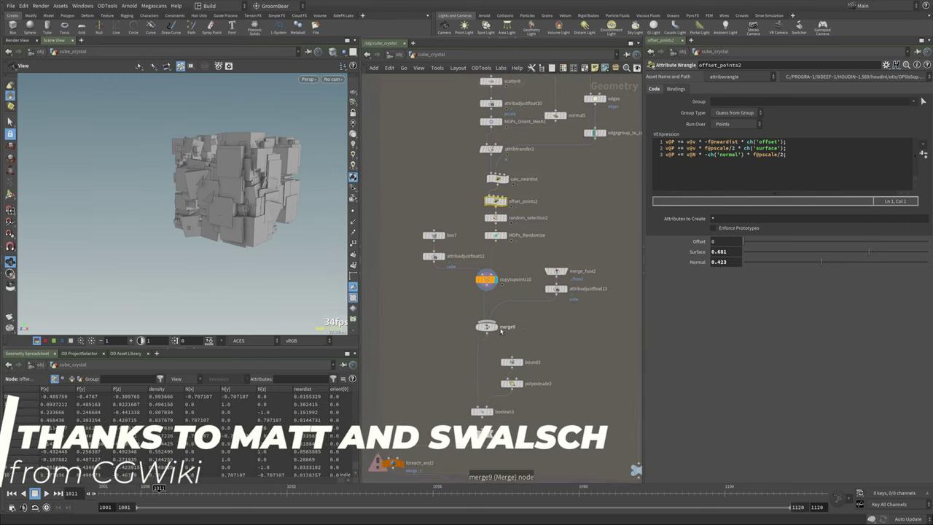
left_click(510, 328)
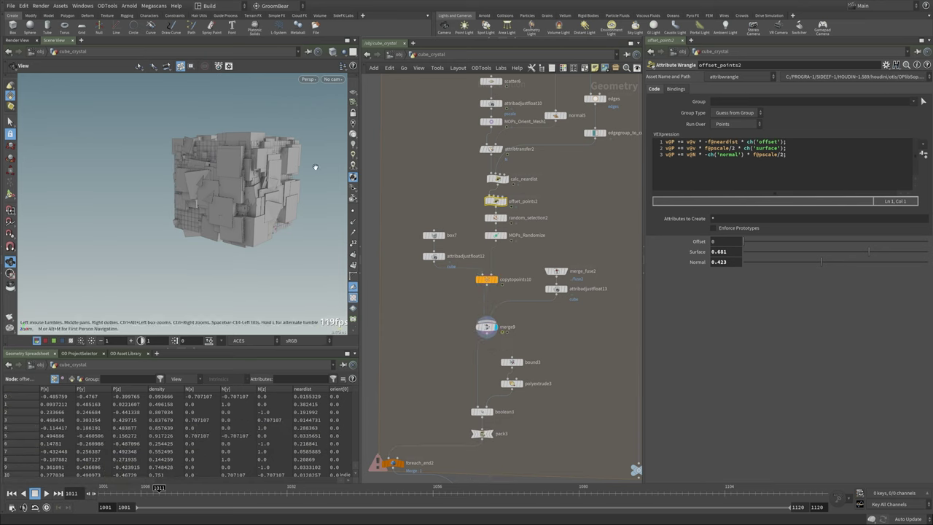
middle_click_drag(521, 352, 508, 338)
left_click(505, 348)
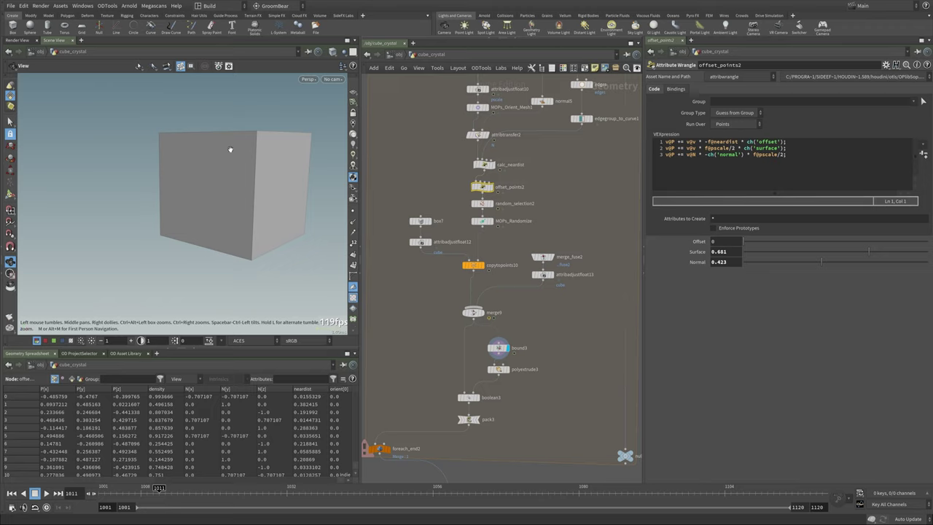
Step: Display the cached cubevariants output and spread the variants apart with explodedview2 to examine them
middle_click_drag(531, 371, 535, 241)
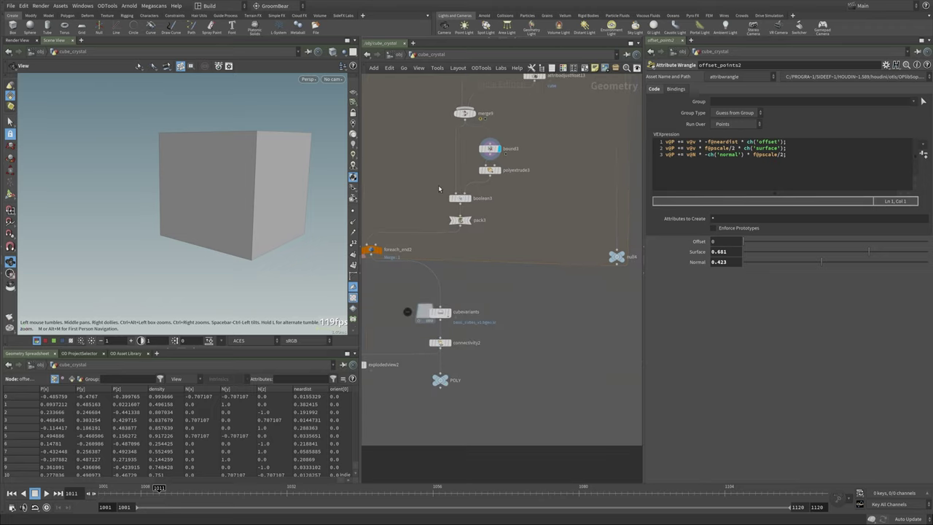
middle_click_drag(444, 245, 486, 240)
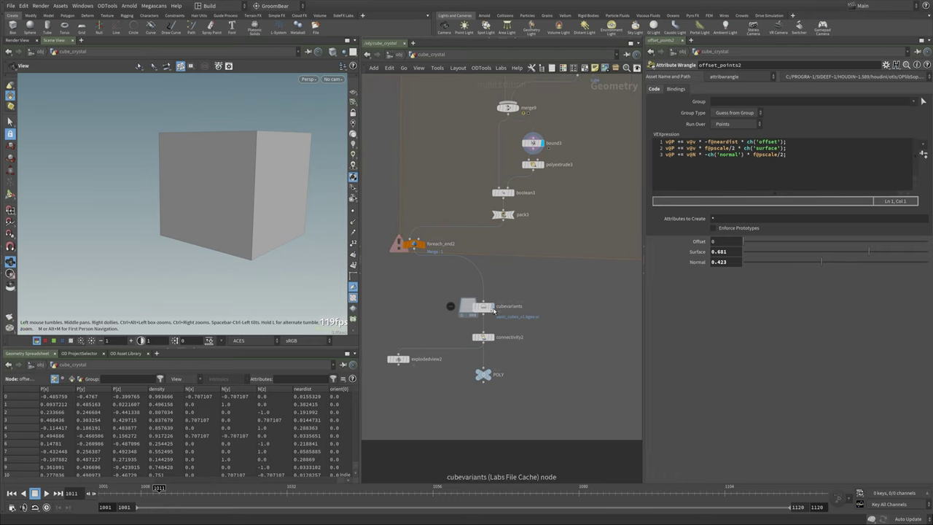
left_click(490, 306)
left_click(408, 364)
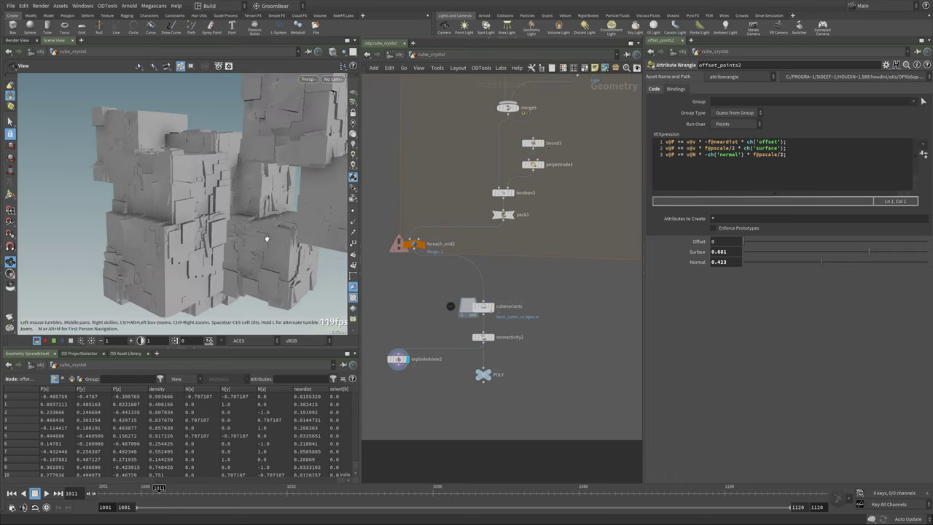
scroll(196, 265, "up", 5)
left_click_drag(196, 266, 197, 213)
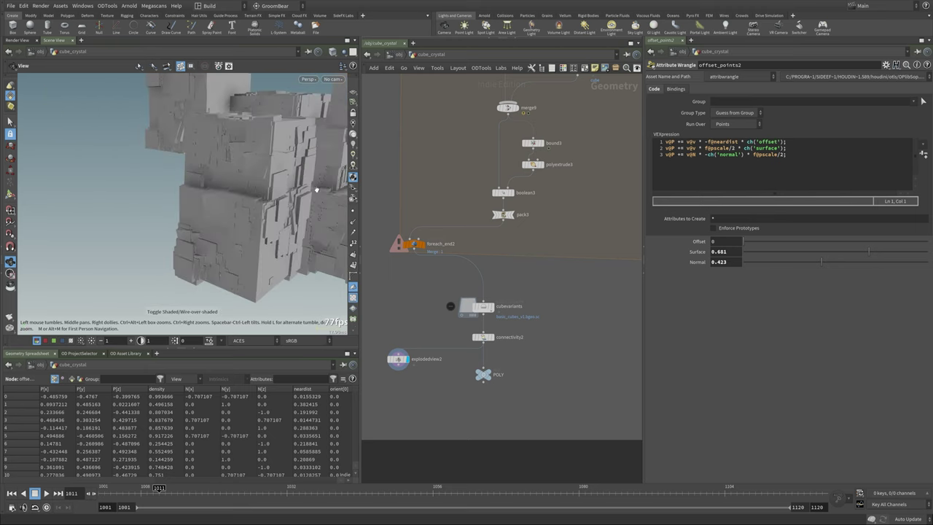
Step: Go to the crystal assembly network, display merge_POLY and frame its cubes in the viewport
key("1")
left_click(492, 222)
key("f")
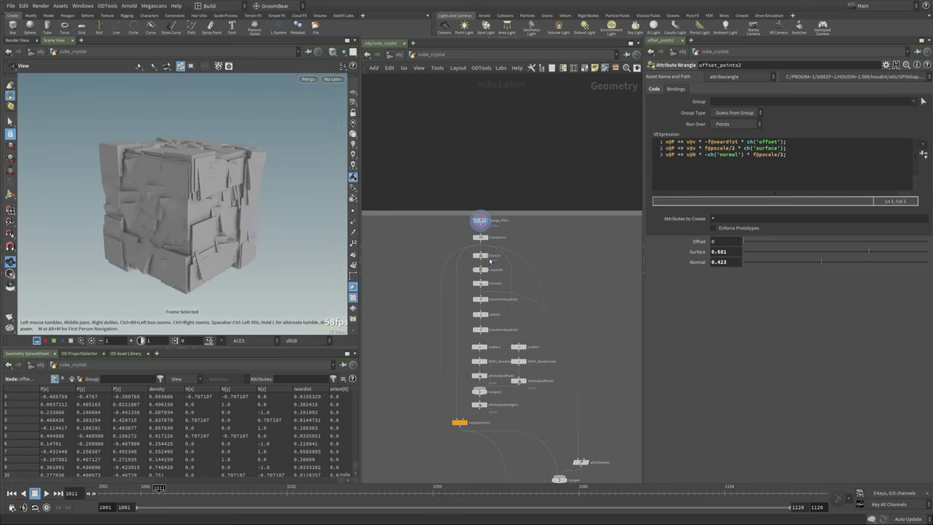
Step: Display the single cube isolated by blast15 and look through the camera cam1
left_click(483, 255)
left_click(334, 78)
left_click(343, 122)
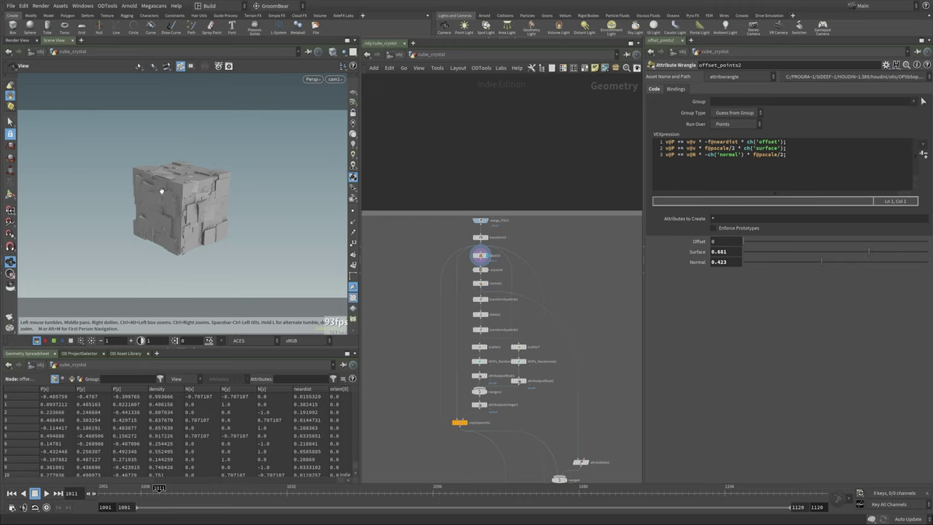
Step: Display the delete1 node to view the faces kept for scattering
middle_click_drag(562, 335, 568, 283)
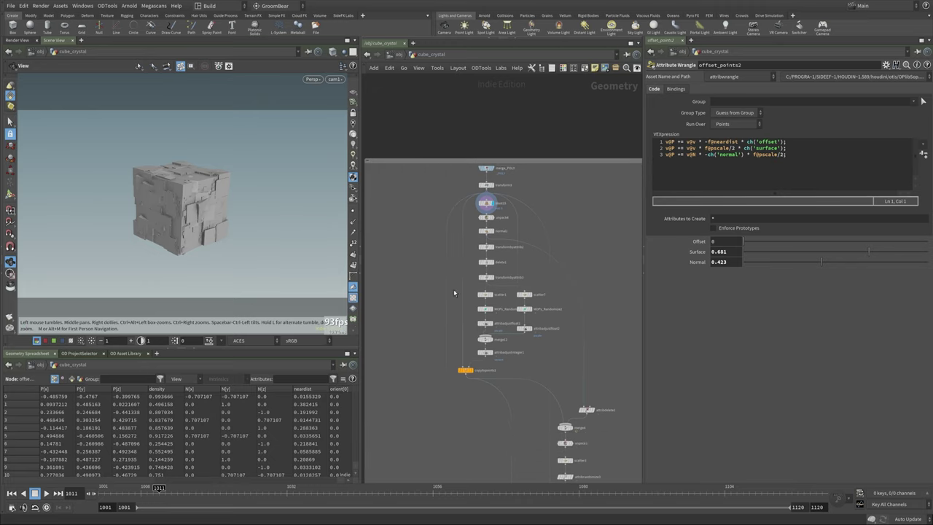
scroll(453, 290, "up", 3)
left_click(521, 243)
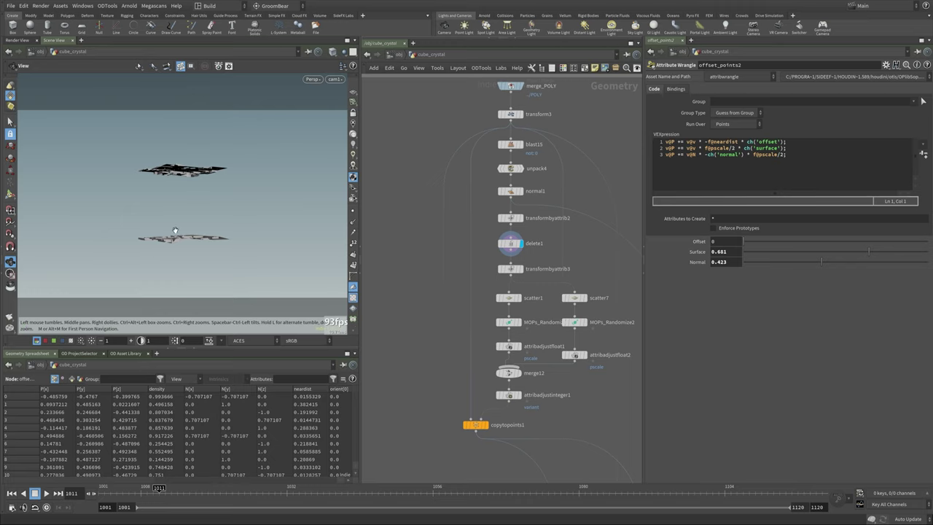
Step: Display the cube copies from copytopoints1 and open its Copy to Points parameters
middle_click_drag(535, 305, 510, 271)
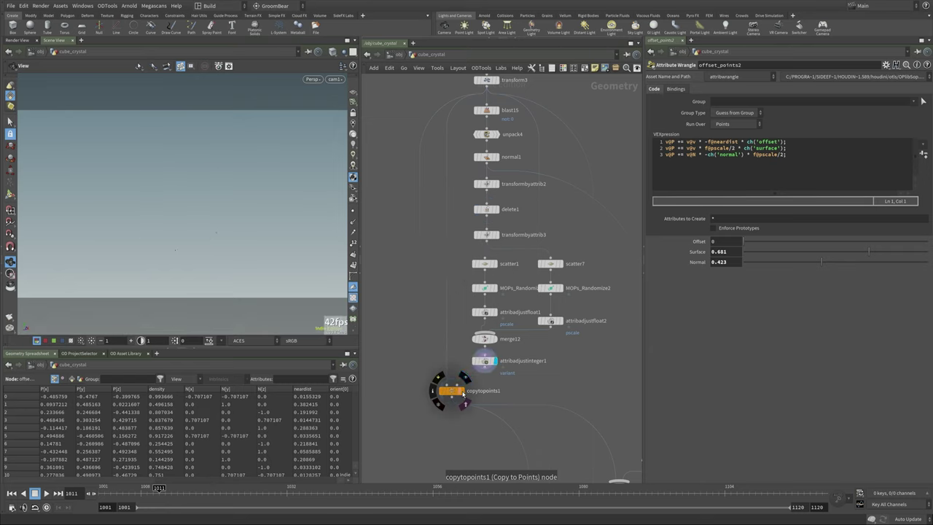
left_click(460, 391)
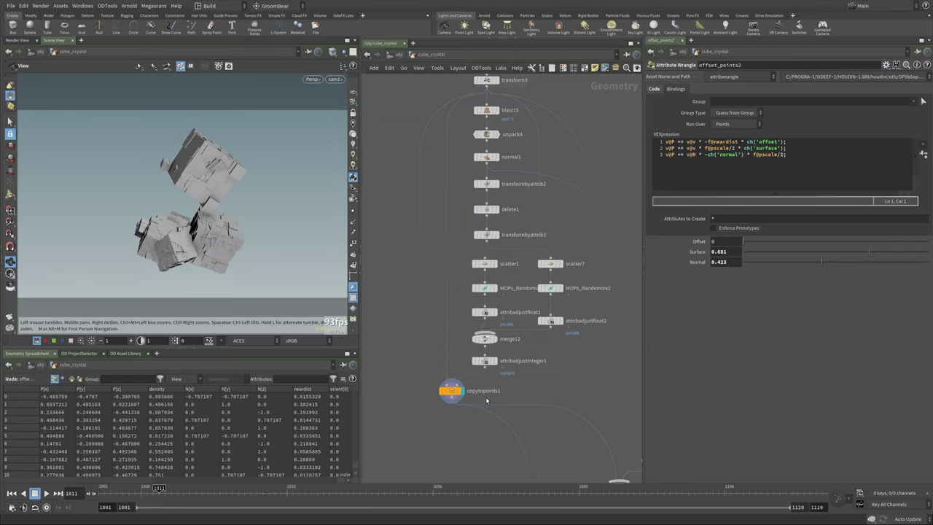
left_click(452, 392)
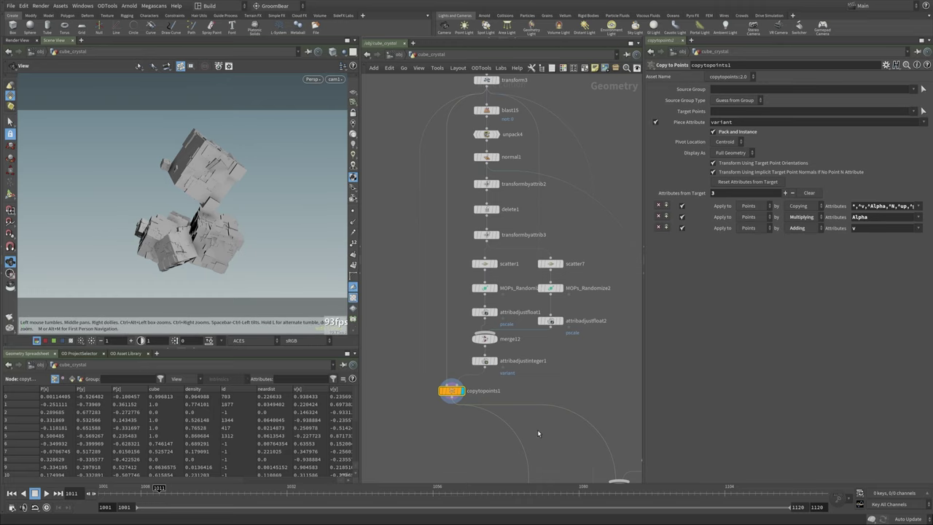
Step: Display merge4 and show copytopoints6 as a template overlay to compare the added smaller cubes
middle_click_drag(537, 424, 478, 312)
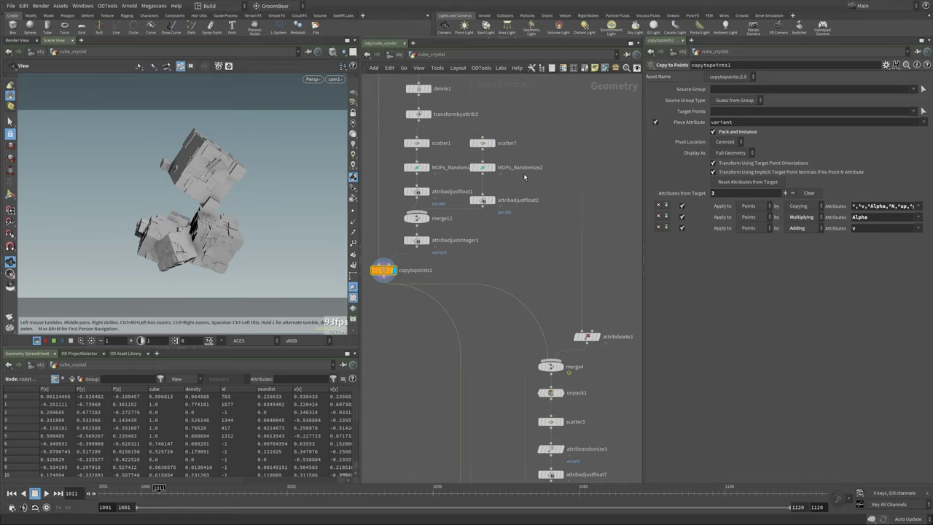
scroll(501, 192, "down", 5)
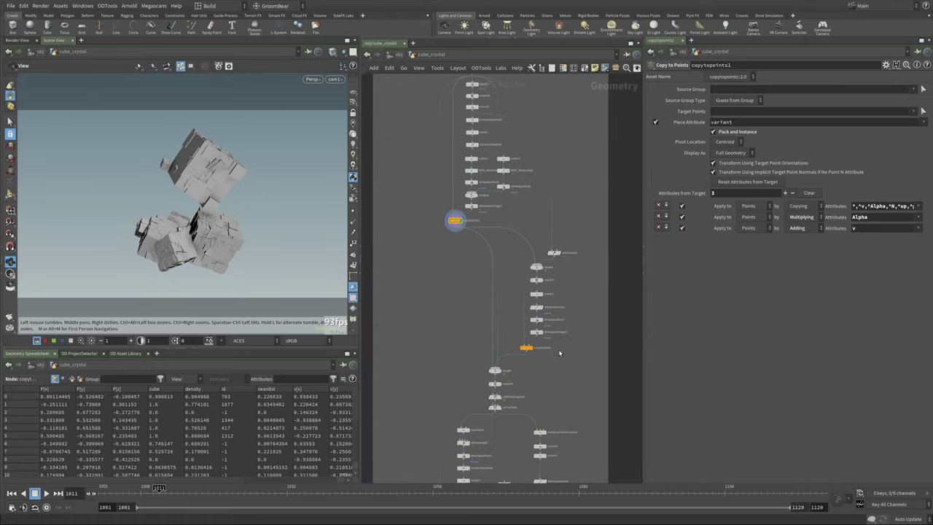
scroll(467, 248, "up", 2)
mouse_move(433, 204)
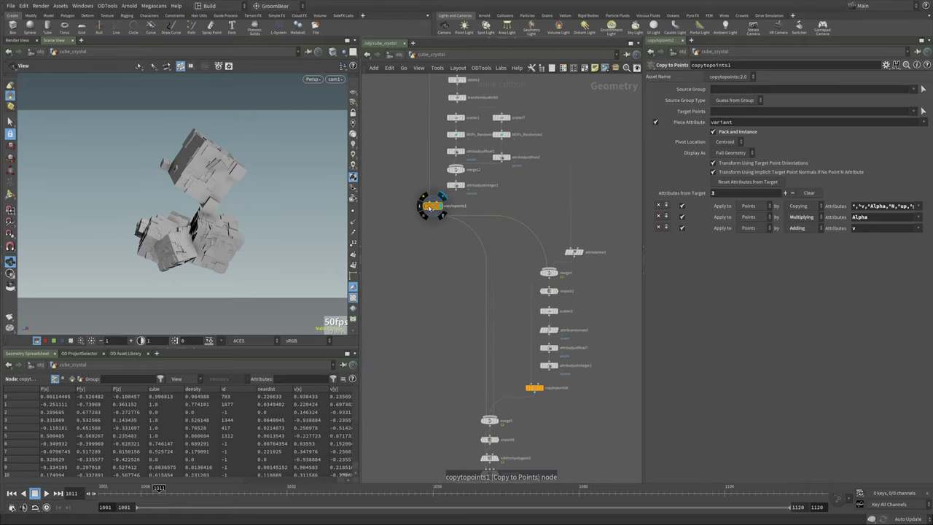
left_click(560, 274)
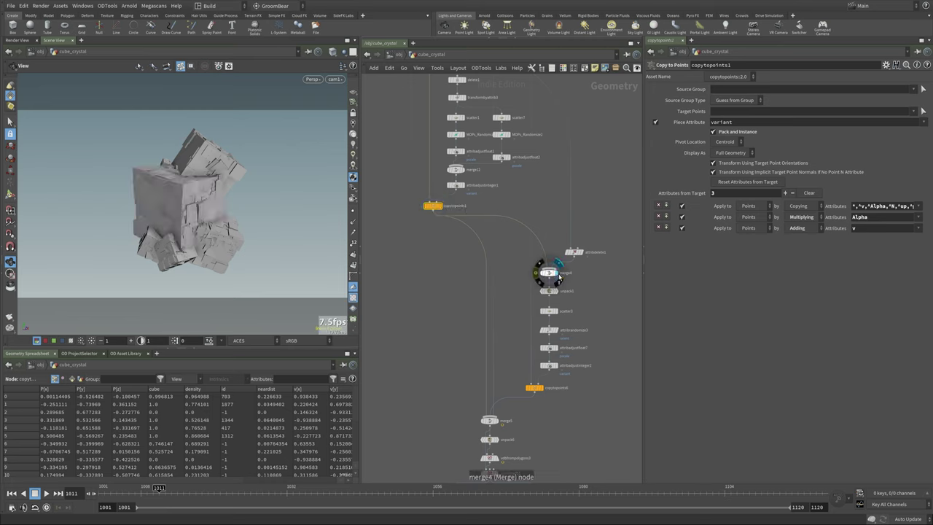
left_click(541, 389)
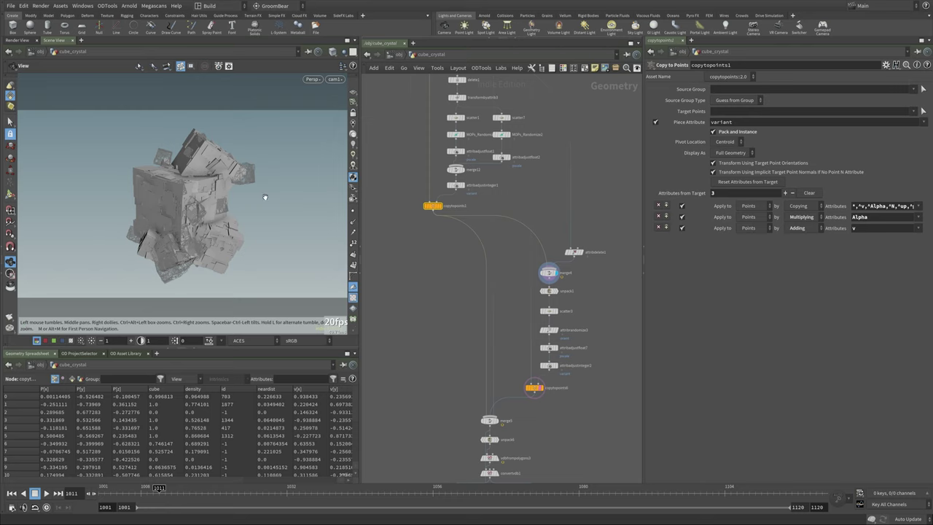
Step: Display the combined cube crystal at unpack6 without the copytopoints6 template overlay
middle_click_drag(440, 142, 435, 121)
scroll(540, 347, "up", 3)
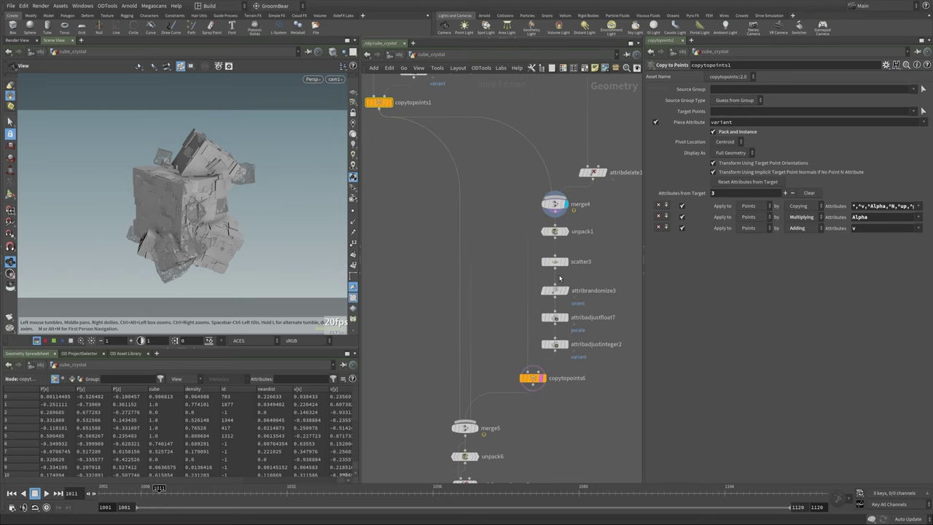
middle_click_drag(516, 430, 546, 298)
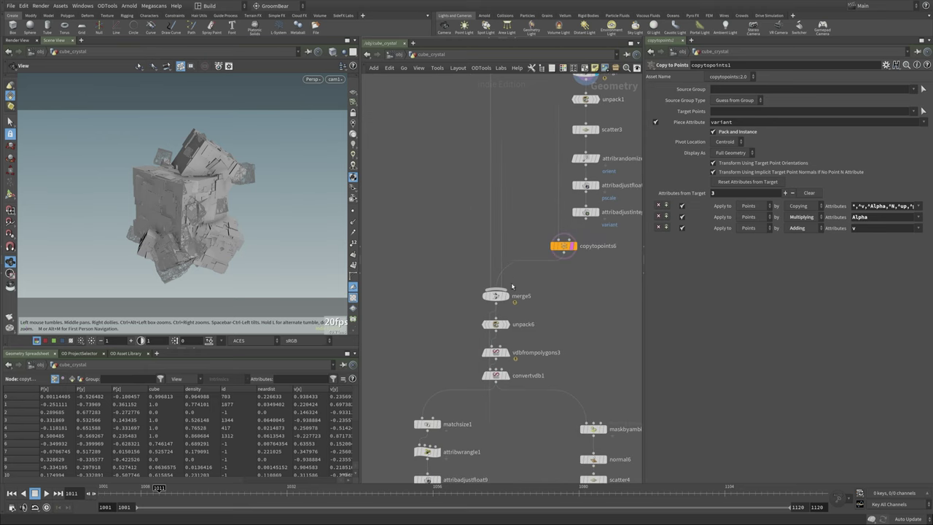
left_click(507, 324)
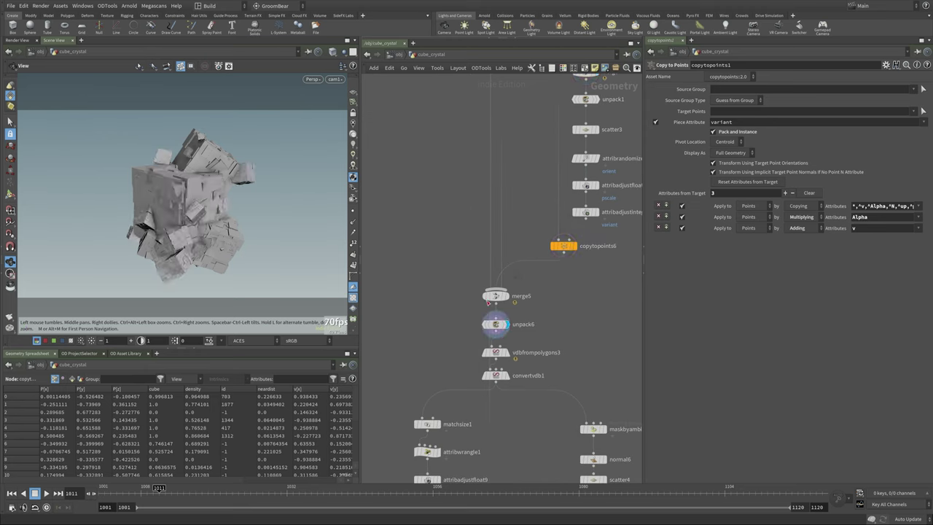
Step: Display convertvdb1 to view the unpacked cube crystal converted through VDB into a single mesh
middle_click_drag(573, 381, 535, 183)
middle_click_drag(470, 241, 489, 256)
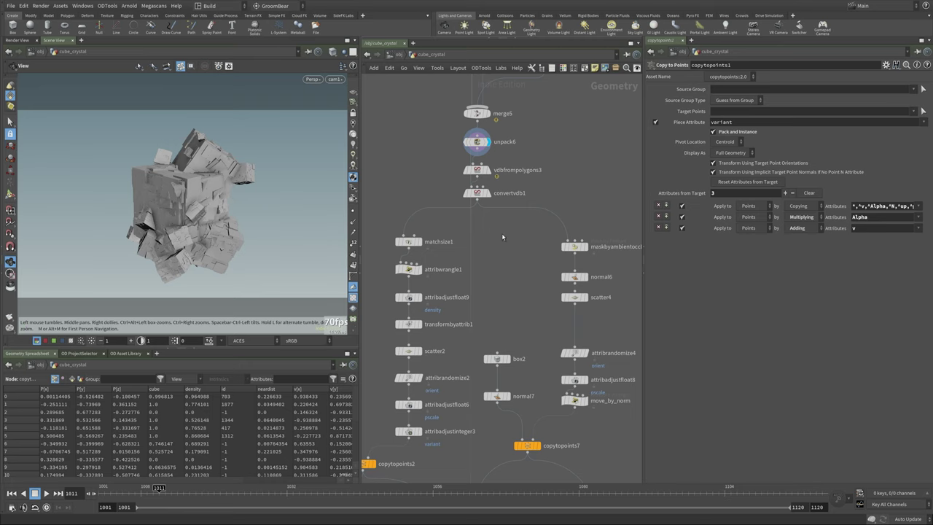
middle_click_drag(509, 307, 502, 267)
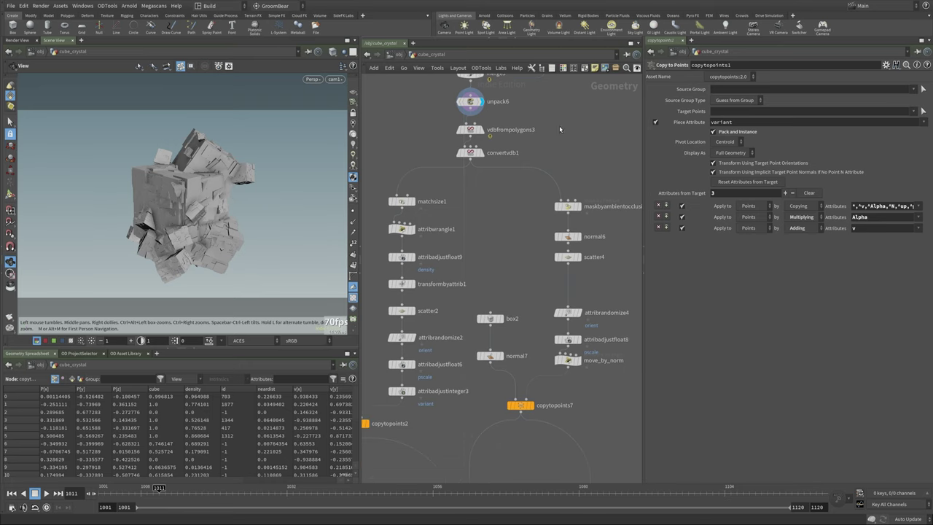
left_click(487, 153)
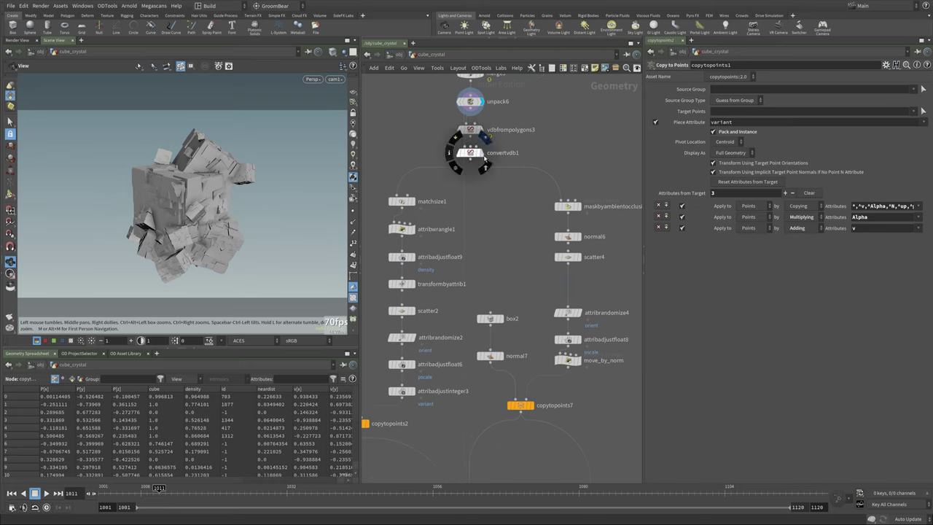
Step: Display the maskbyambientocclusion node, open its parameters and visualize its density combined mask on the crystal
left_click(577, 207)
left_click(579, 208)
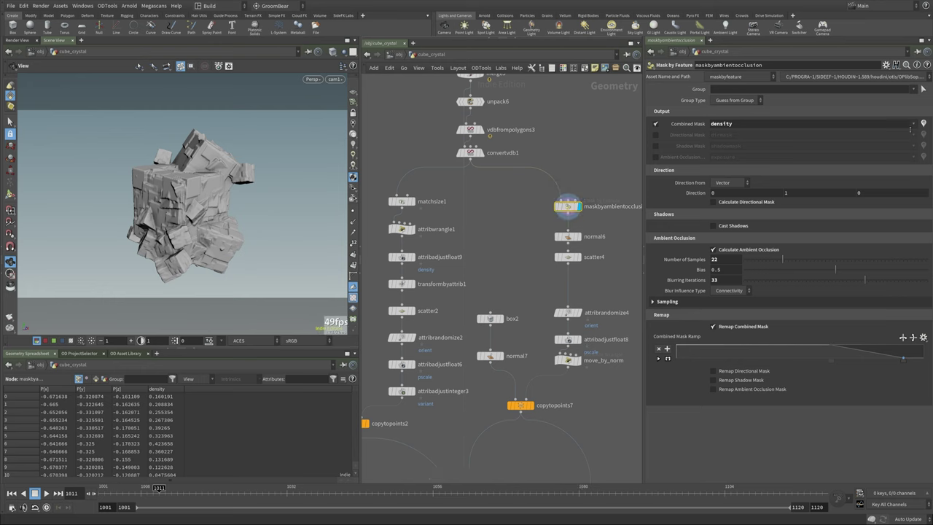
left_click(923, 124)
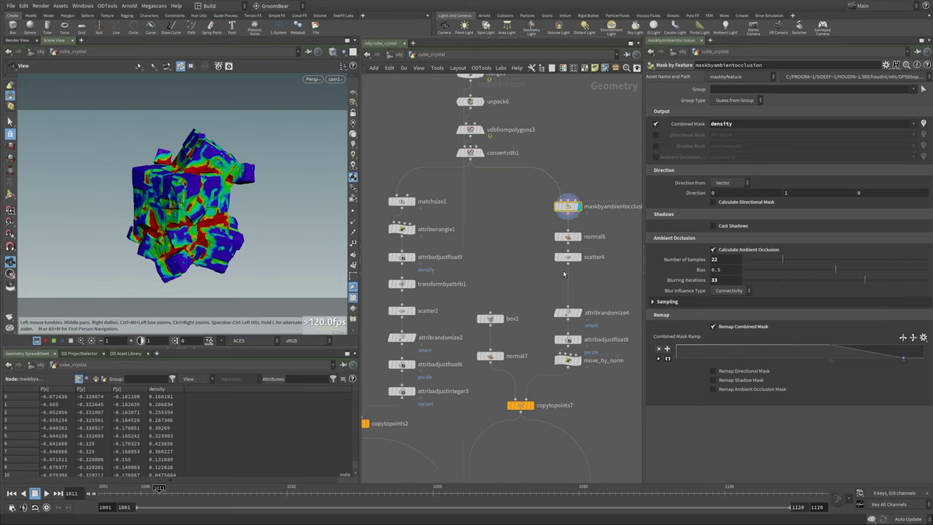
Step: Display the scattered points at move_by_norm, and display the small boxes copied onto them at copytopoints7
middle_click_drag(527, 333, 535, 281)
left_click(585, 309)
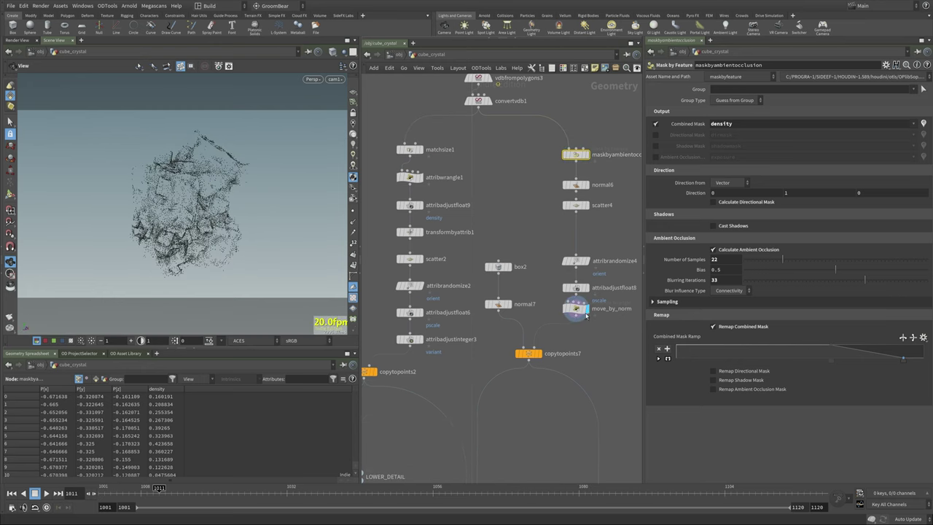
middle_click(581, 208)
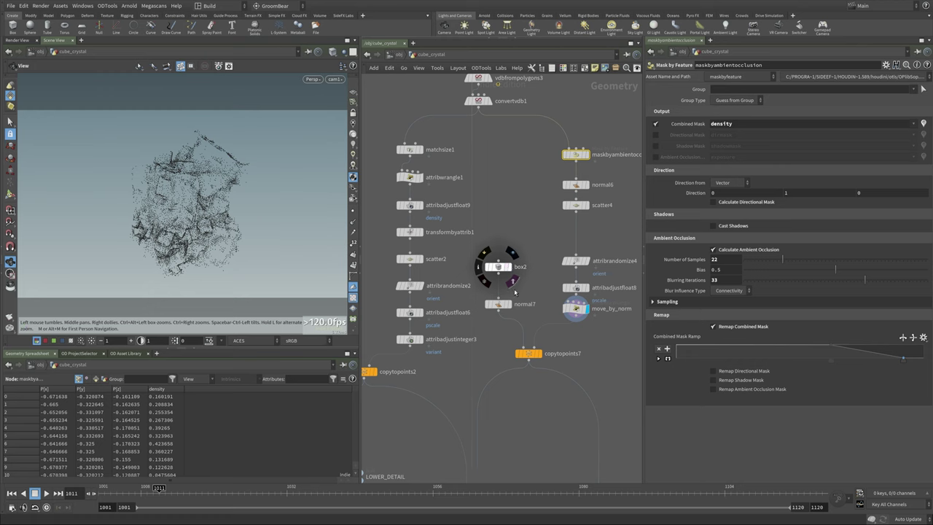
left_click(539, 355)
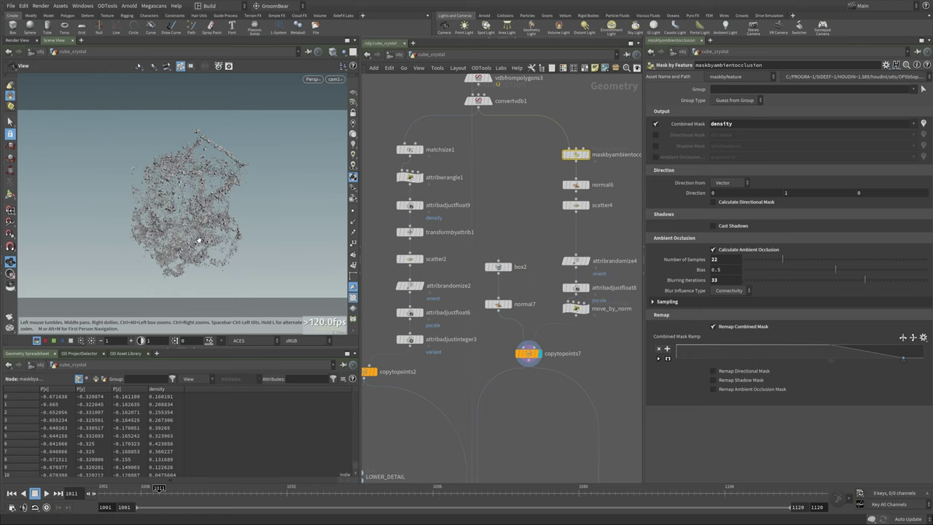
Step: Display copytopoints2 to view the cube variants scattered around the crystal's lower part
middle_click_drag(508, 273, 542, 275)
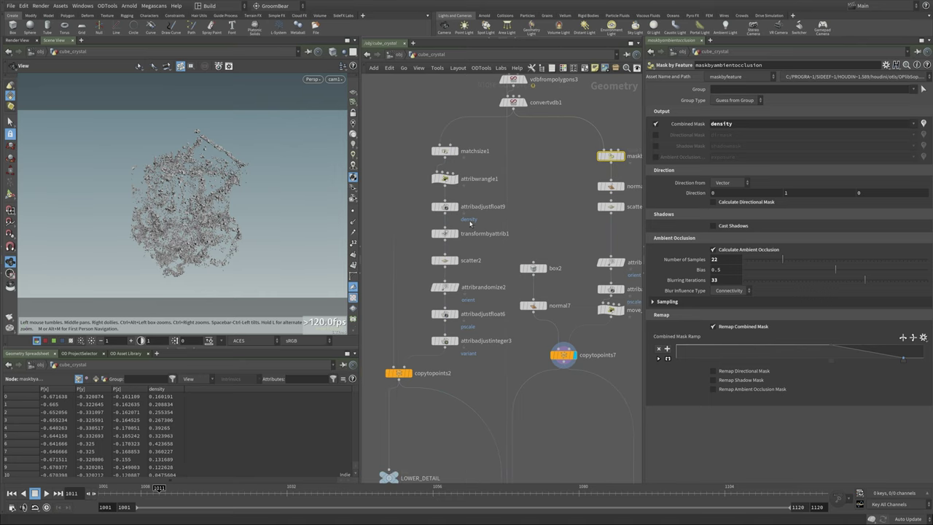
middle_click_drag(470, 256, 509, 228)
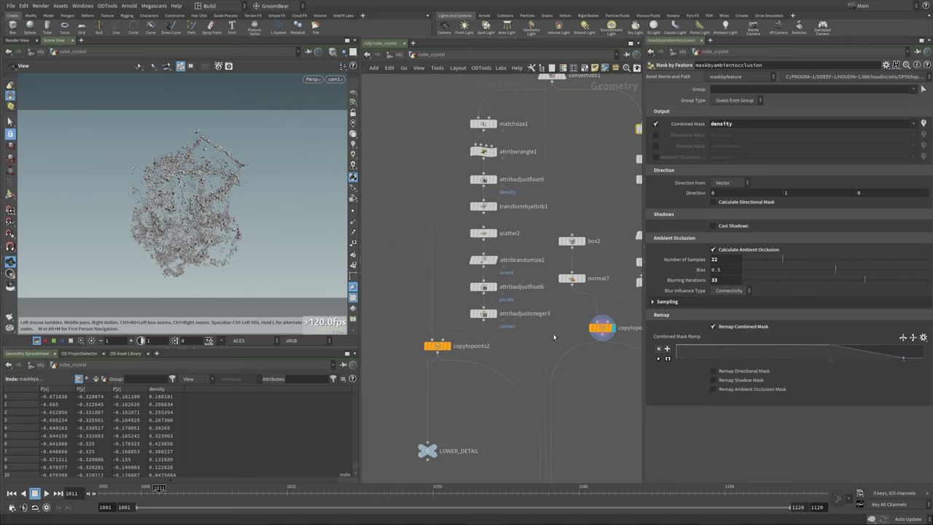
left_click(452, 347)
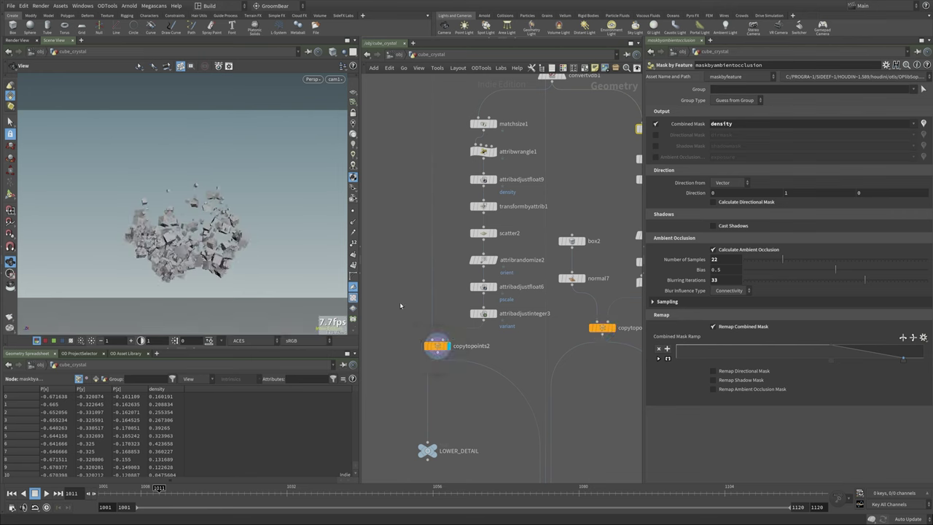
Step: Display the merged crystal at merge1, inspect its small cubes up close and restore the cam1 camera view
middle_click_drag(462, 443, 405, 269)
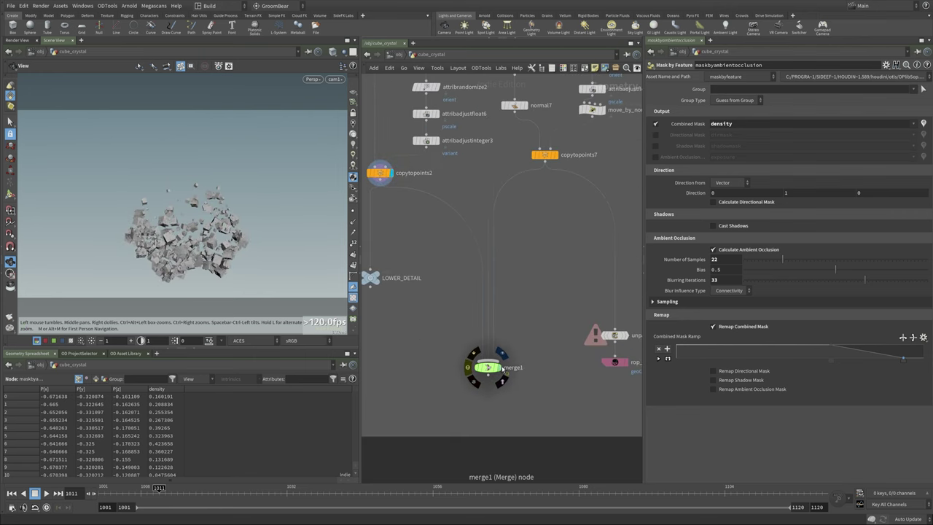
left_click(498, 367)
left_click_drag(234, 228, 245, 277)
scroll(292, 219, "up", 5)
scroll(291, 200, "up", 6)
left_click_drag(308, 189, 175, 241)
left_click(332, 78)
left_click(353, 121)
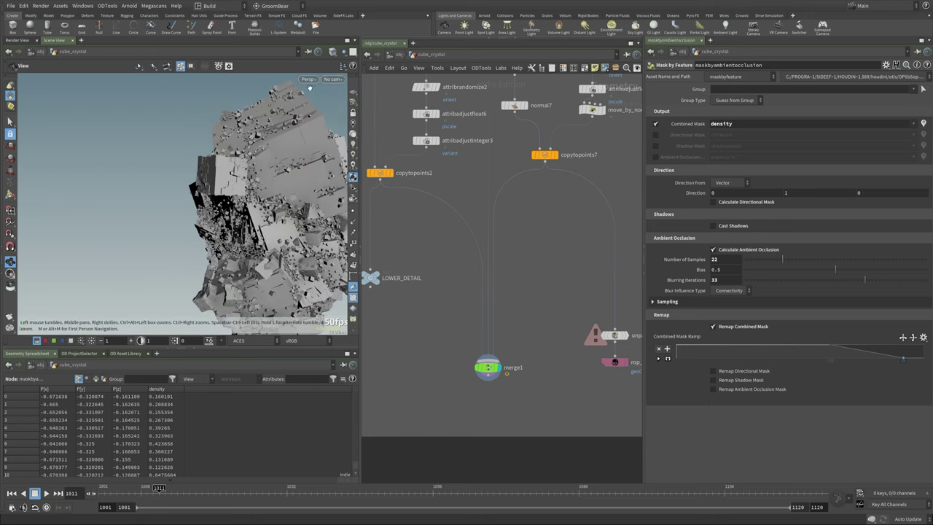
Step: Display the vdbfrompolygons5 node below TO_VDB to view the merged crystal as a VDB
scroll(454, 264, "up", 8)
middle_click_drag(542, 251, 432, 243)
middle_click_drag(533, 201, 517, 144)
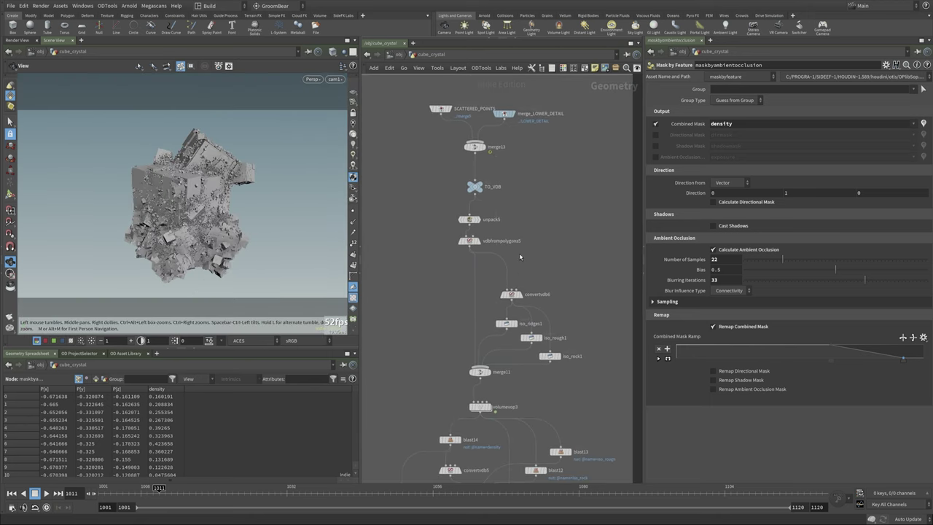
middle_click_drag(525, 238, 497, 182)
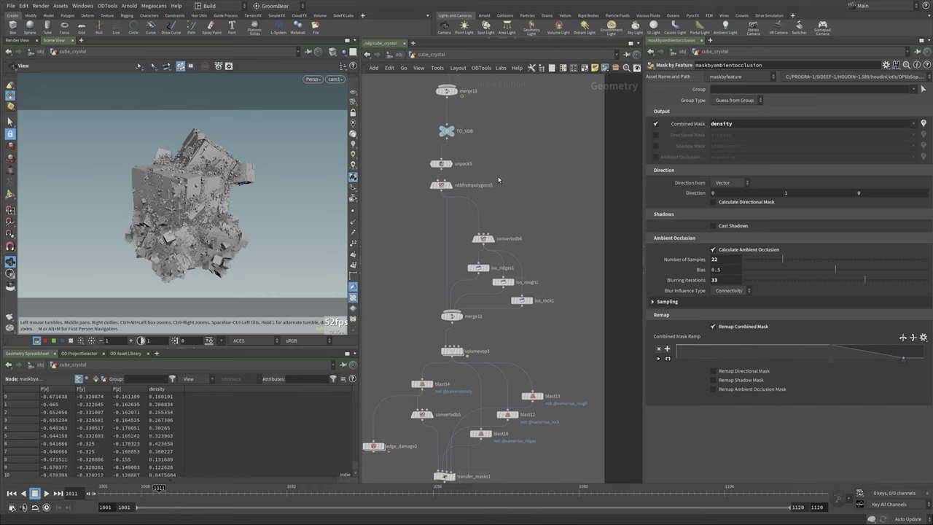
left_click(455, 191)
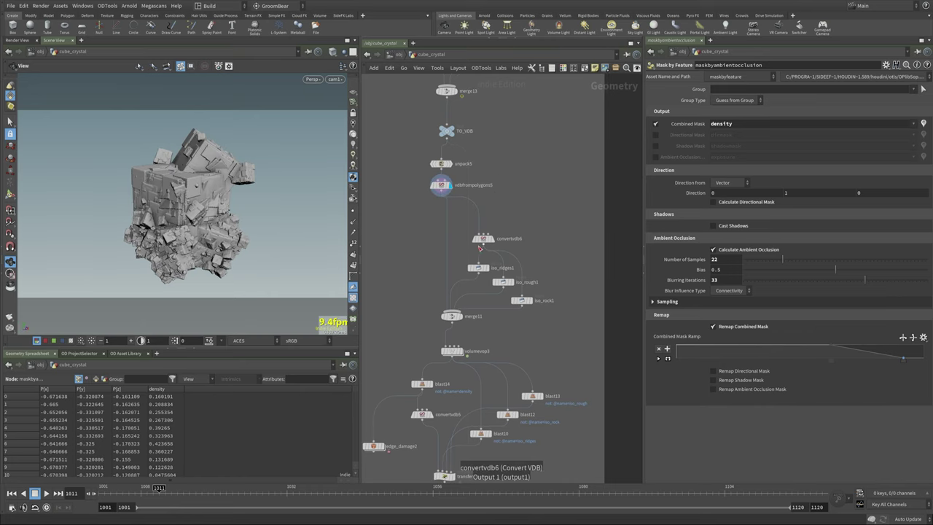
Step: Display volumevop3 to view the noise detail added to the crystal's VDB surface
middle_click_drag(510, 344, 517, 277)
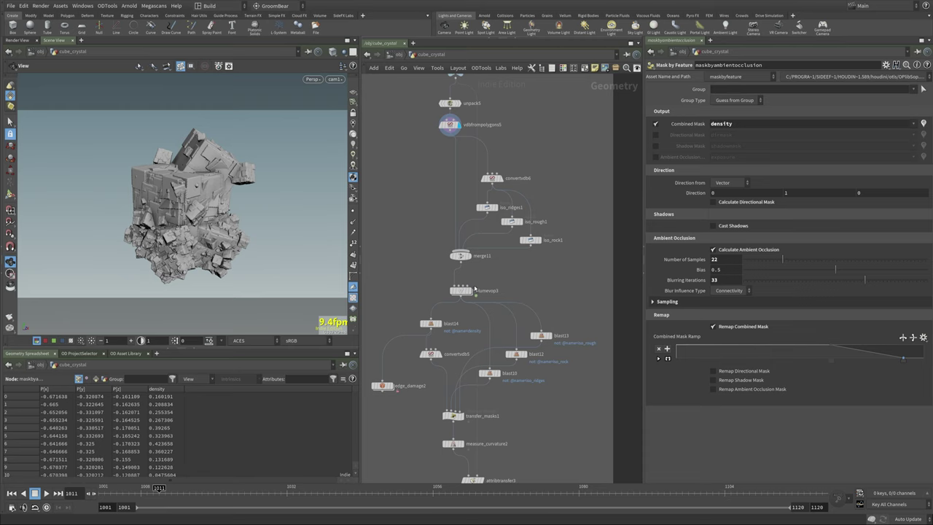
mouse_move(474, 291)
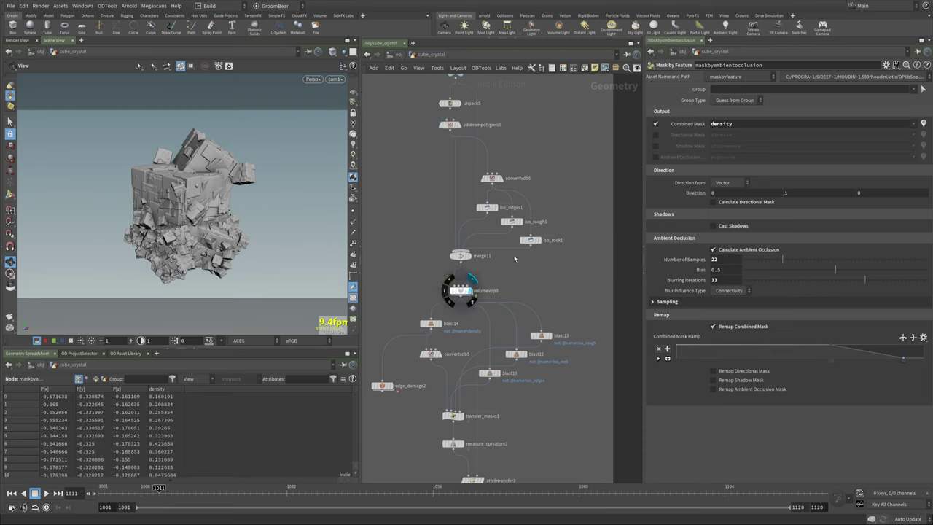
left_click(491, 276)
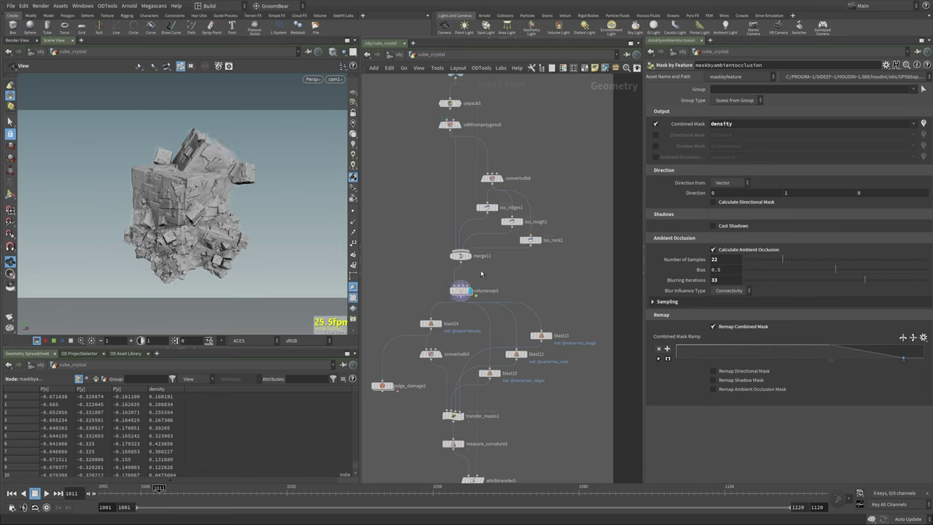
Step: Enter the volumevop3 network and examine its noise nodes through to the iso_ridges, iso_rock and iso_rough outputs
double_click(461, 291)
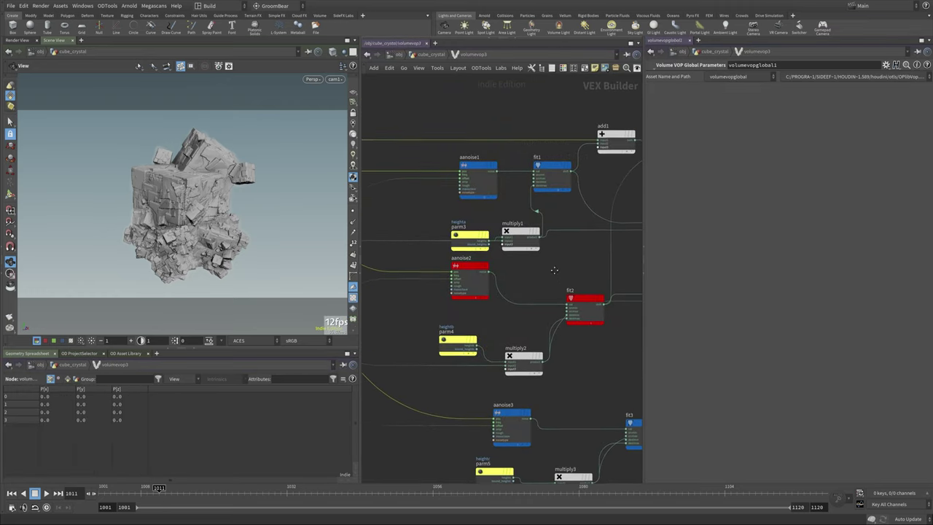
scroll(554, 269, "down", 3)
middle_click_drag(552, 262, 503, 255)
middle_click_drag(567, 324, 446, 339)
middle_click_drag(581, 217, 496, 186)
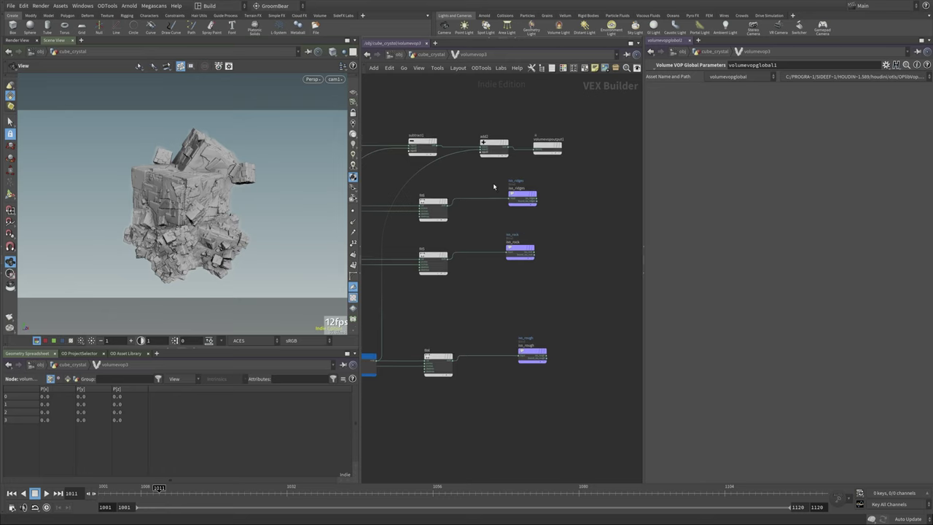
left_click_drag(573, 176, 577, 304)
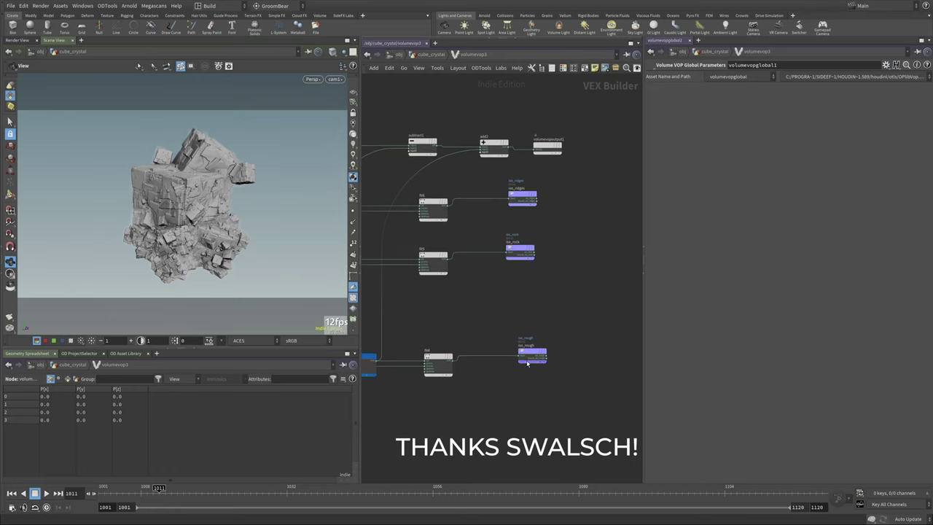
Step: Return to the cube_crystal network and display the final crystal geometry at OUT_GEO
left_click(425, 55)
middle_click_drag(527, 389, 547, 269)
scroll(544, 320, "up", 4)
middle_click_drag(467, 333, 497, 216)
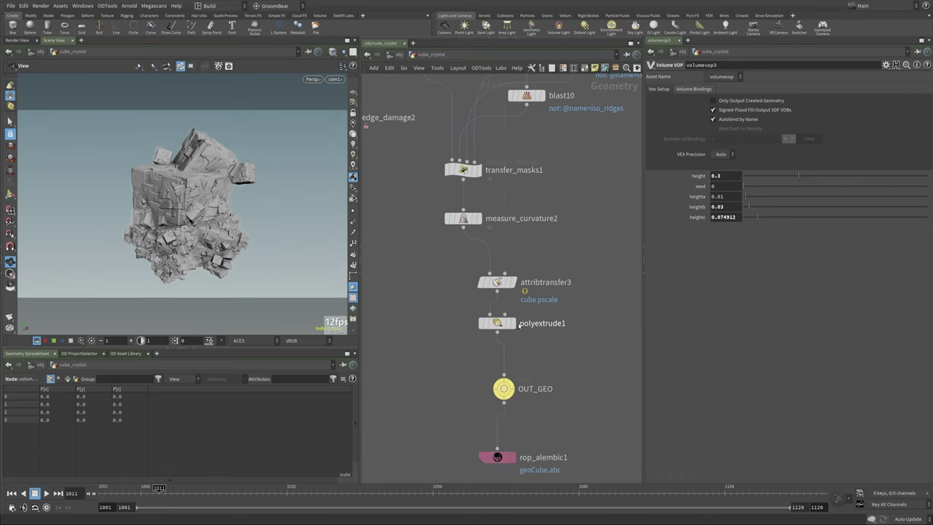
middle_click_drag(519, 326, 515, 299)
mouse_move(501, 362)
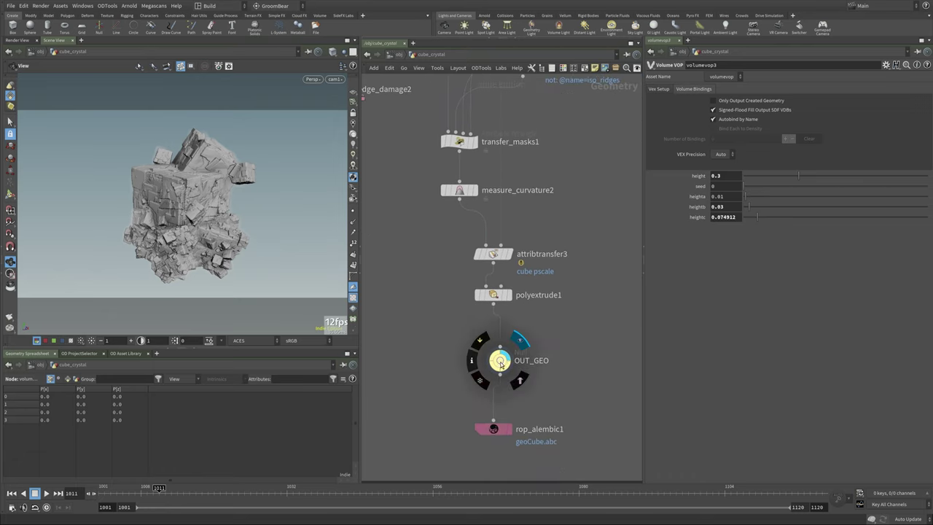
left_click(501, 362)
Step: Visualize OUT_GEO's concavity attribute from its node info and view the crystal's crevices up close
middle_click(500, 361)
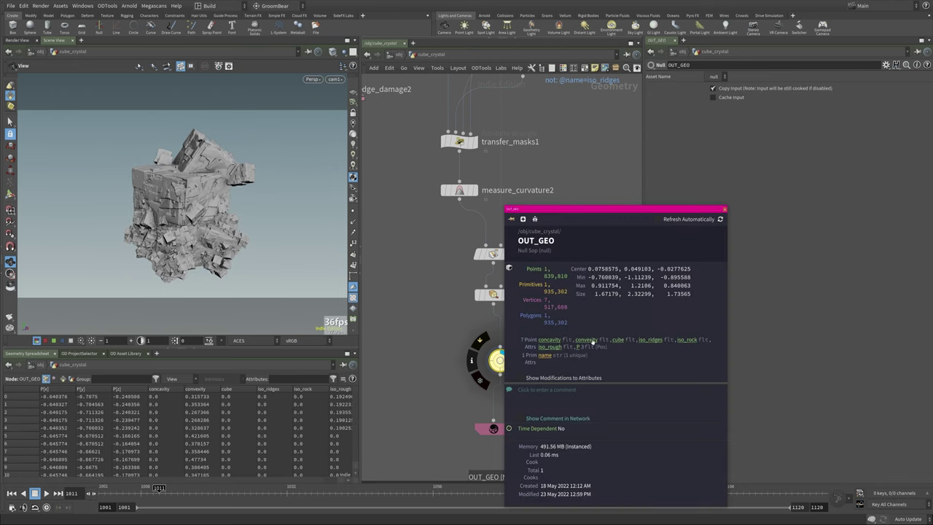
left_click(551, 340)
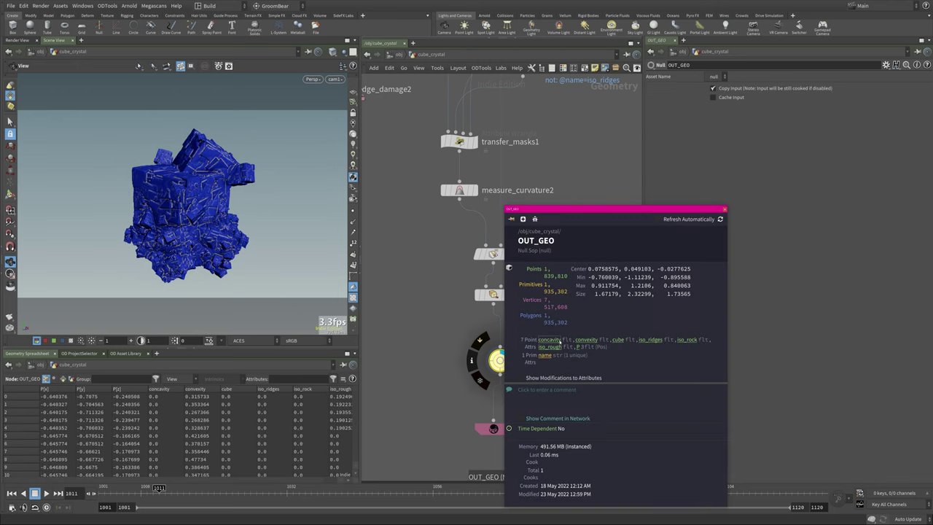
right_click_drag(227, 265, 341, 208)
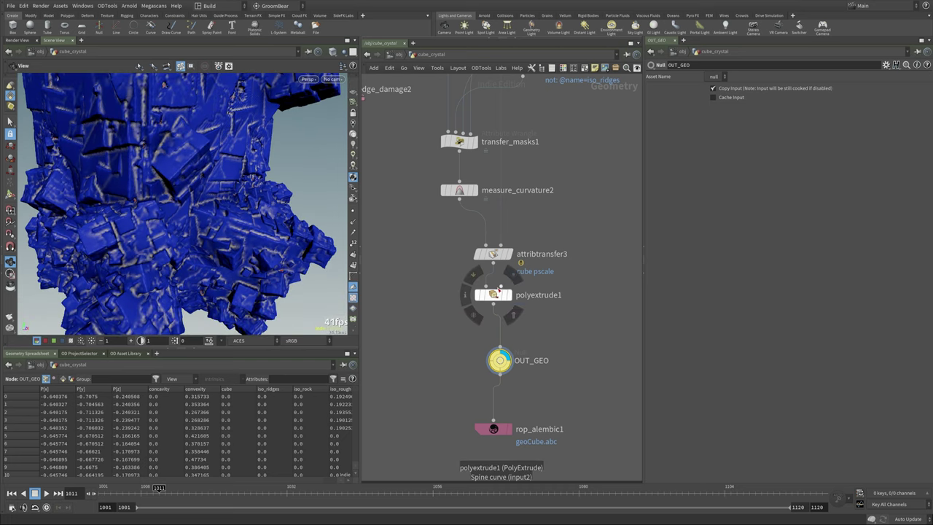
Step: Visualize OUT_GEO's convexity, iso_ridges, iso_rock and iso_rough attributes one after another, and close the node info
middle_click(500, 360)
left_click(586, 340)
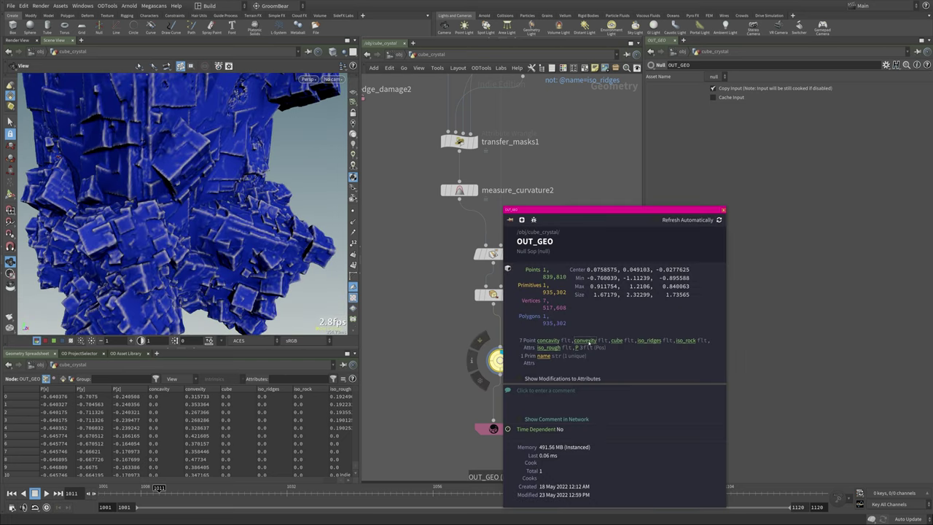
left_click(649, 340)
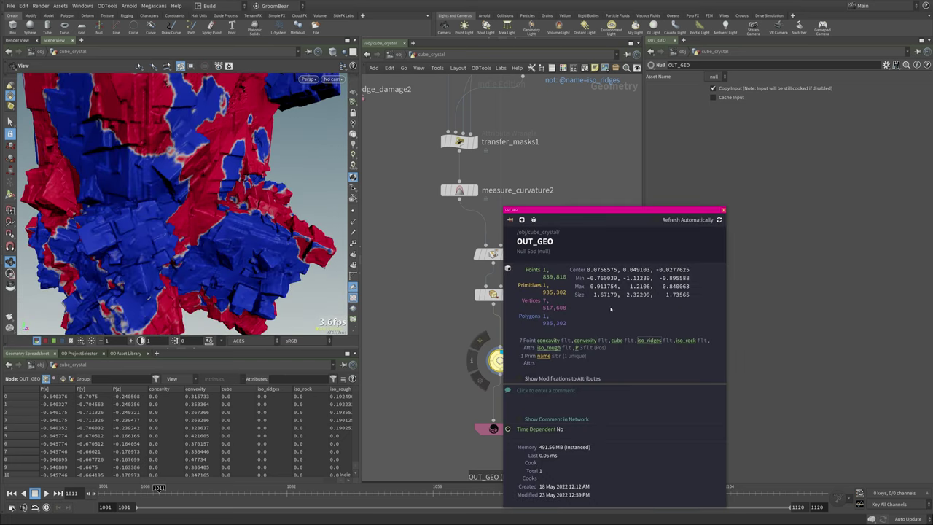
left_click(686, 341)
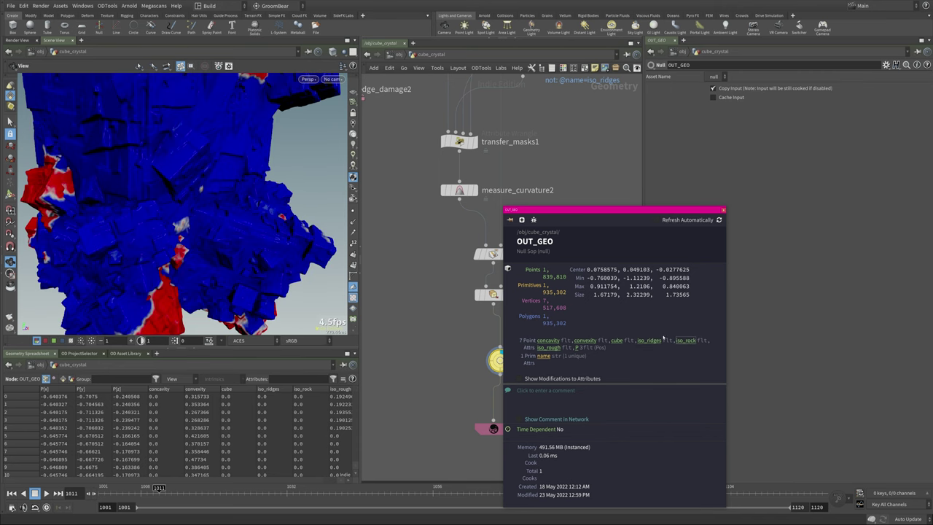
left_click(550, 348)
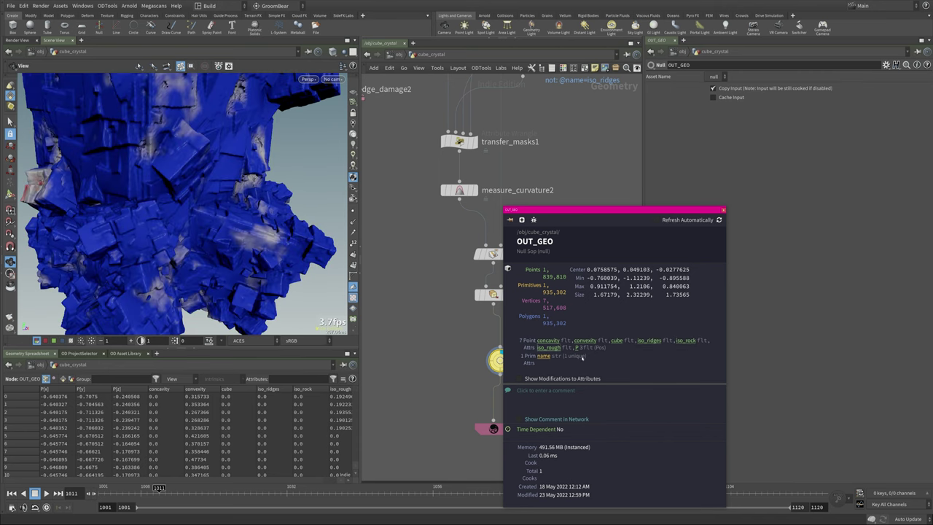
left_click(724, 210)
Step: In the separate volume network box, display the node joining both branches, orbit the cloud, and display the first node of the left branch
right_click_drag(584, 311, 487, 216)
middle_click_drag(487, 215, 628, 441)
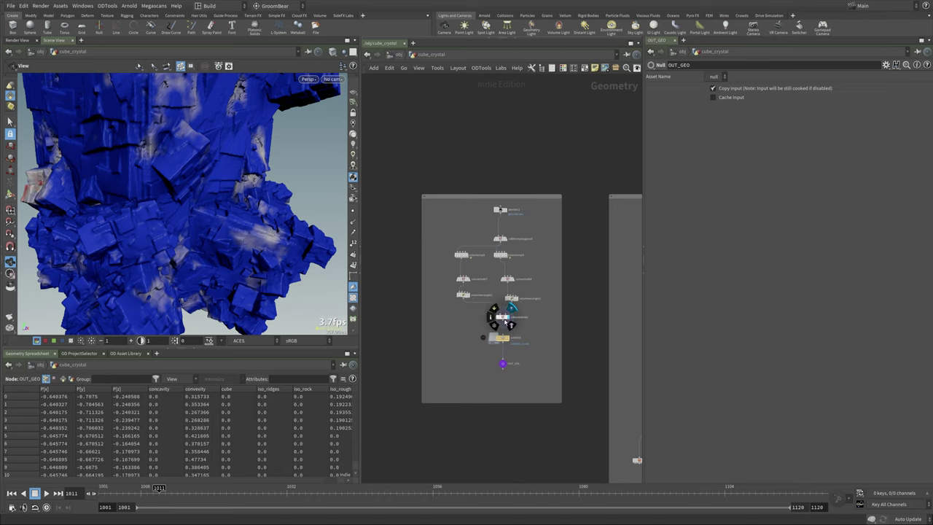
left_click(503, 321)
right_click_drag(256, 250, 54, 250)
left_click_drag(54, 250, 230, 220)
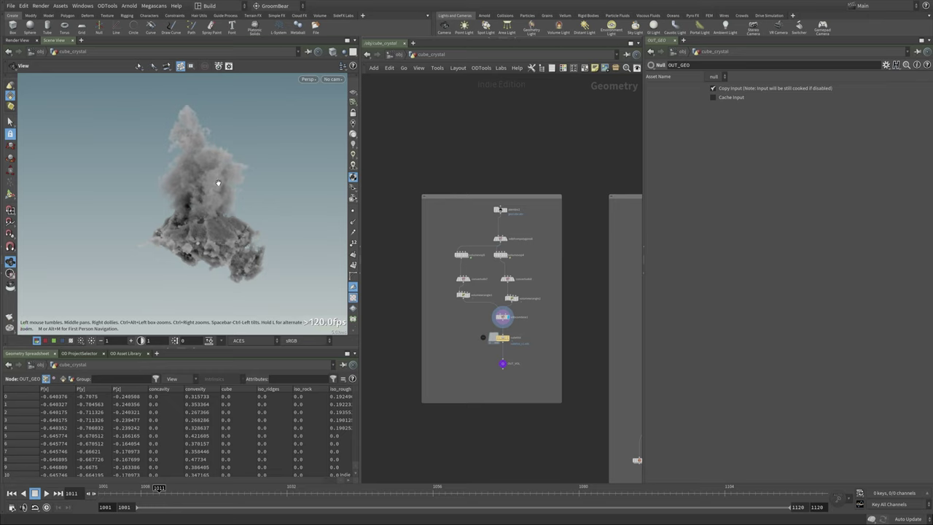
left_click_drag(219, 184, 250, 218)
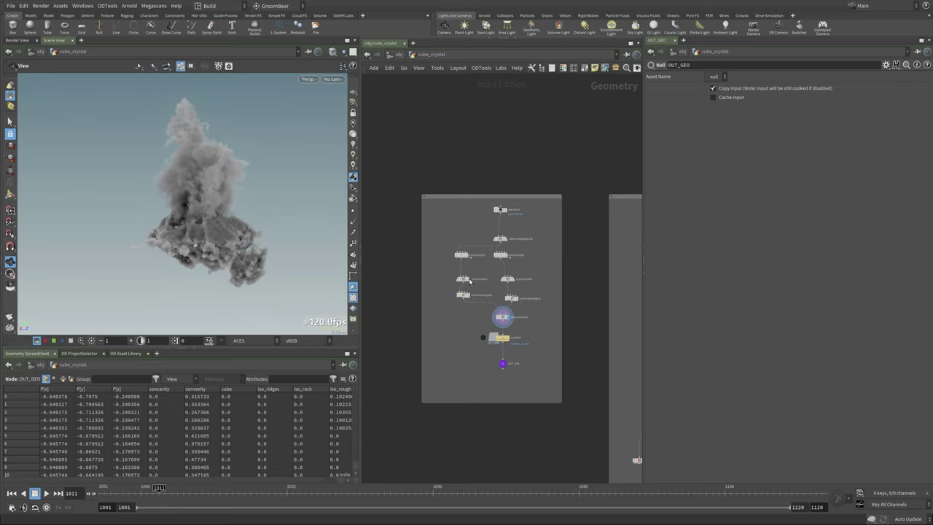
left_click(468, 255)
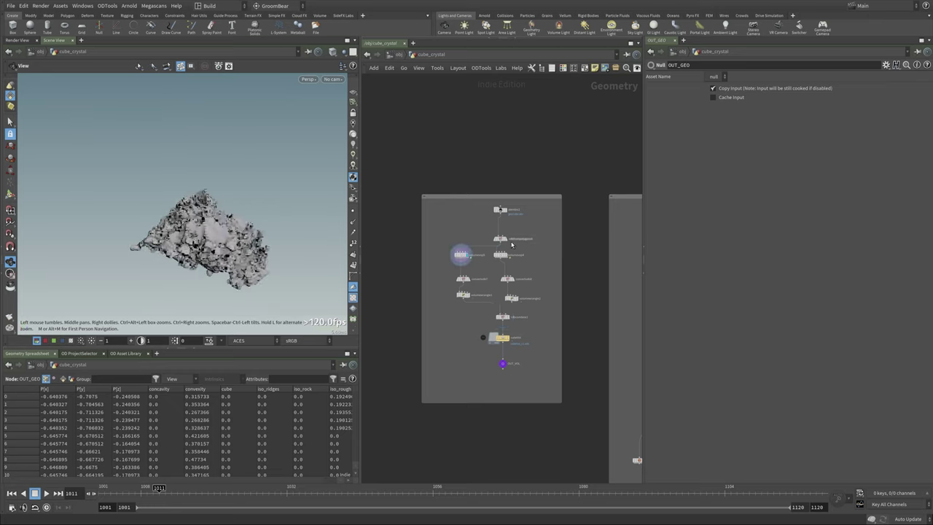
Step: Display the node feeding both volume branches, followed by the node that joins them
left_click(508, 240)
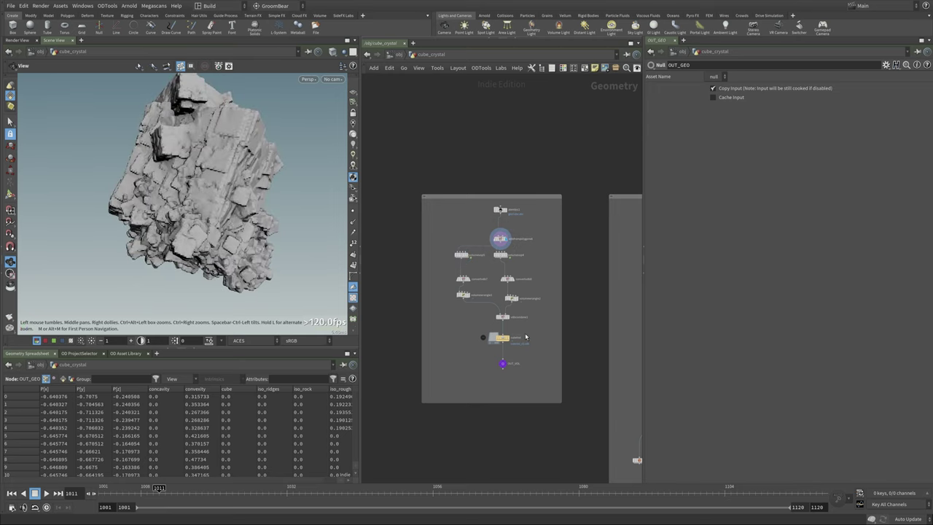
left_click(502, 316)
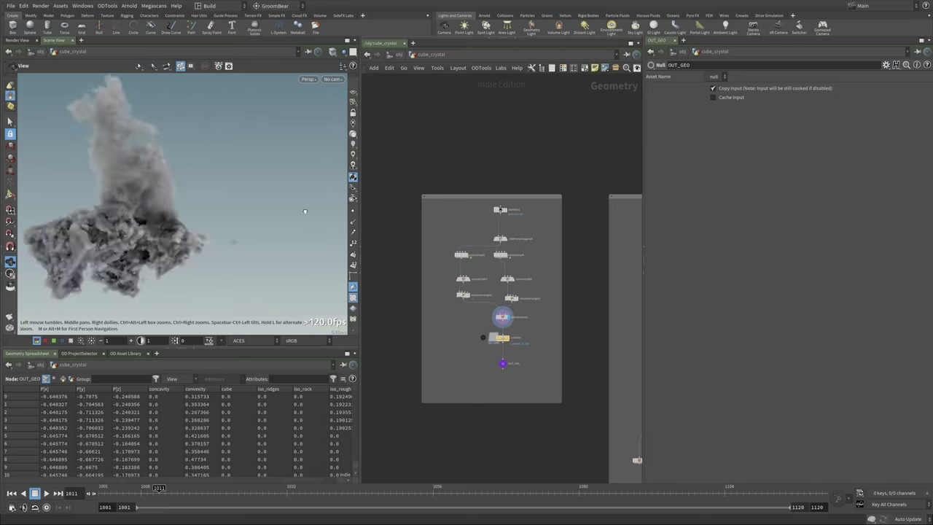
Step: Switch the network editor to the mat context, open the purple Arnold material, and widen the network view
left_click(396, 54)
left_click(430, 83)
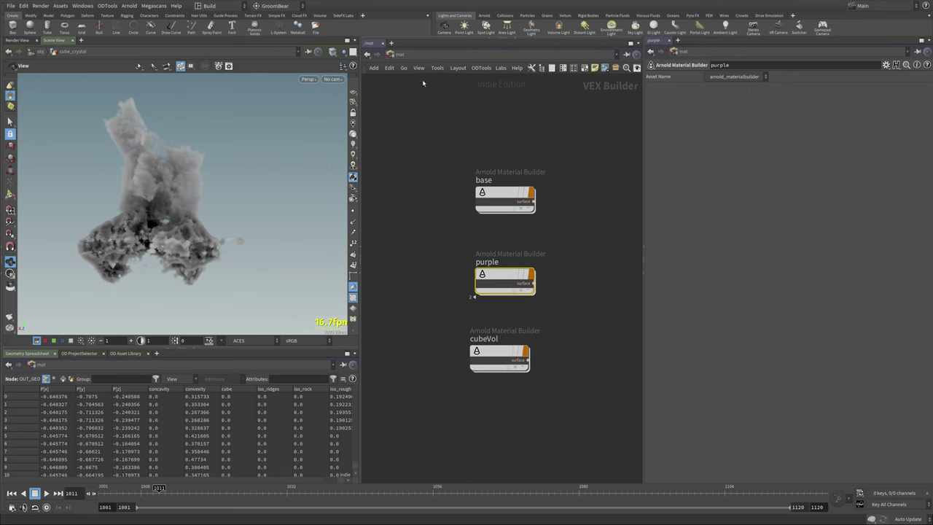
double_click(528, 283)
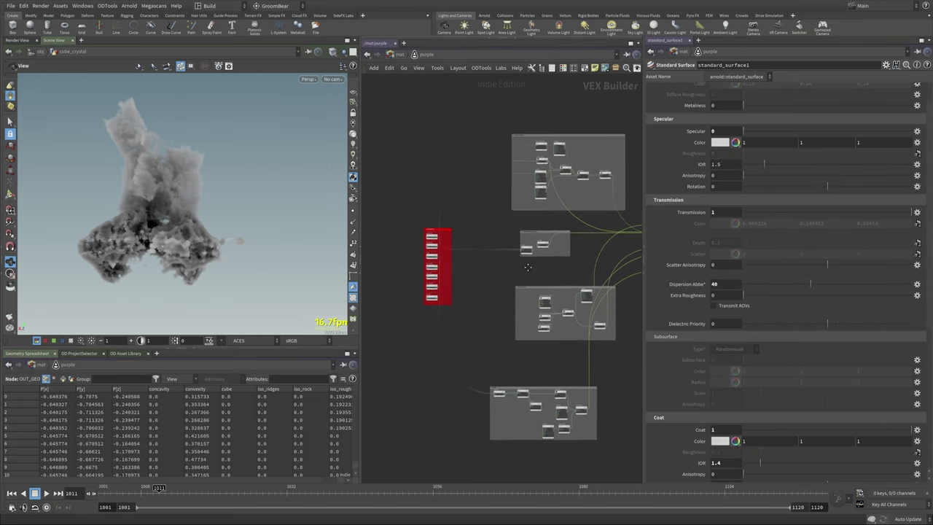
left_click_drag(644, 263, 795, 261)
Step: Look over the purple material's shading groups and select user data nodes down to pscale in the red ATTRIBUTES box
scroll(682, 188, "up", 3)
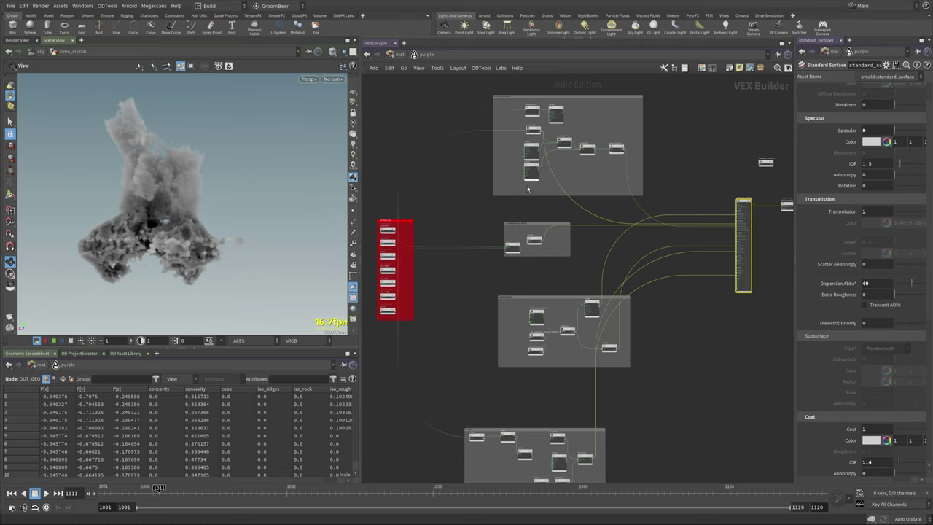
scroll(533, 269, "up", 3)
middle_click_drag(536, 281, 536, 143)
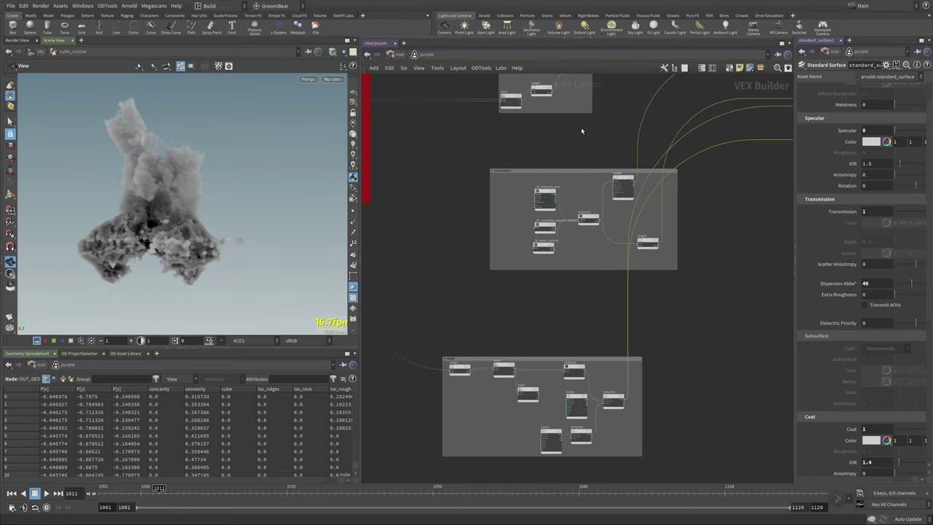
middle_click_drag(458, 199, 580, 315)
scroll(417, 223, "up", 5)
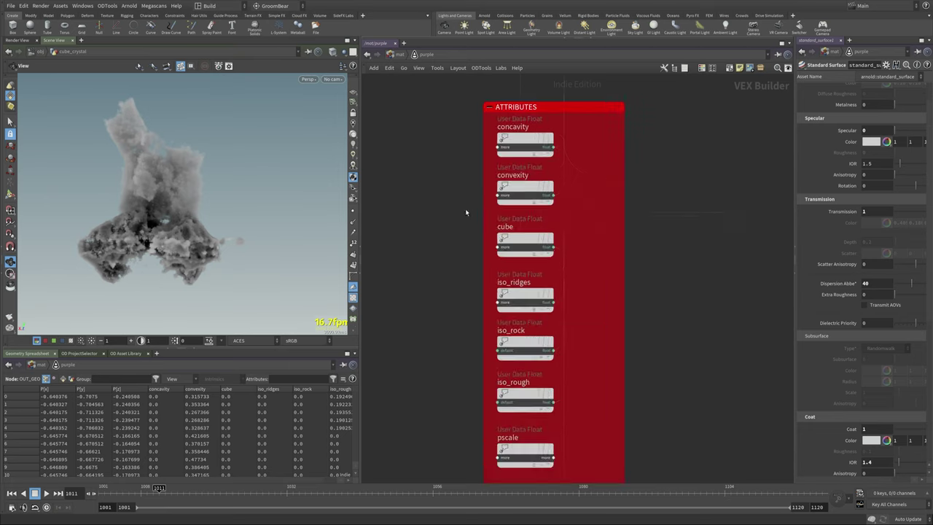
scroll(430, 223, "down", 3)
left_click_drag(406, 118, 550, 363)
left_click(553, 362)
Step: Follow the shading groups through to standard_surface1 and OUT_material, and return to the mat level
scroll(627, 294, "down", 3)
middle_click_drag(686, 278, 478, 257)
middle_click_drag(522, 330, 477, 310)
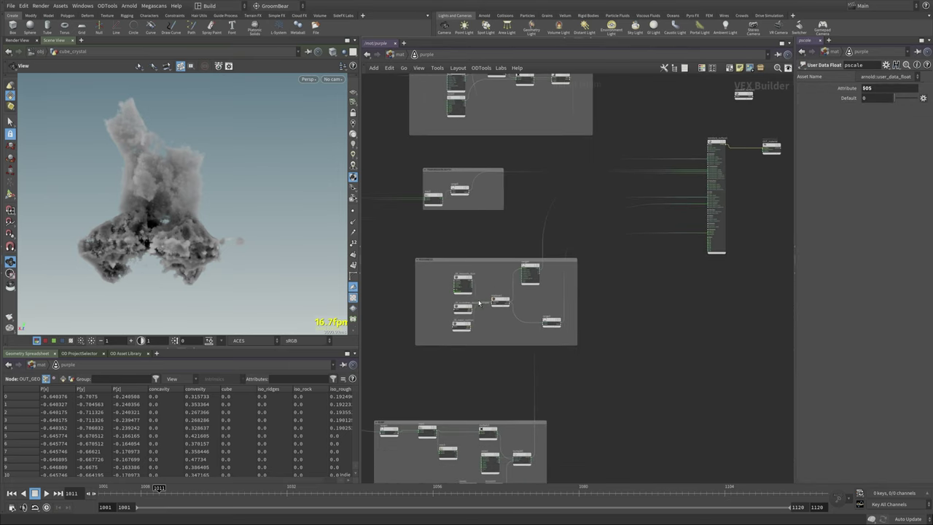
scroll(490, 322, "up", 4)
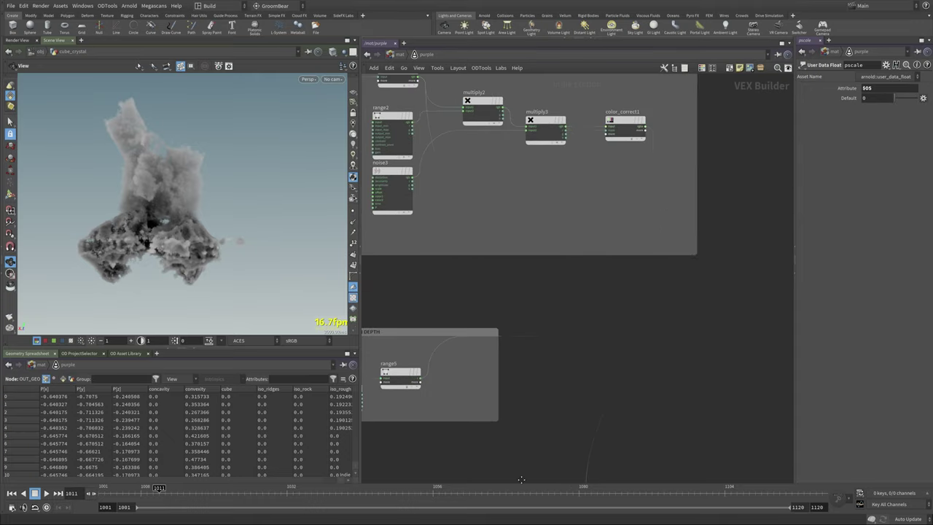
middle_click_drag(622, 232, 373, 215)
middle_click_drag(569, 350, 554, 250)
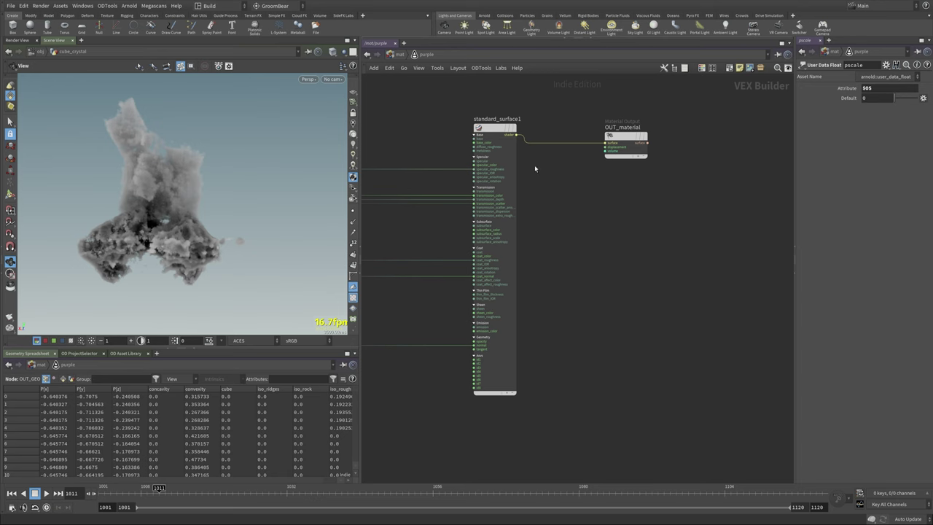
left_click(399, 55)
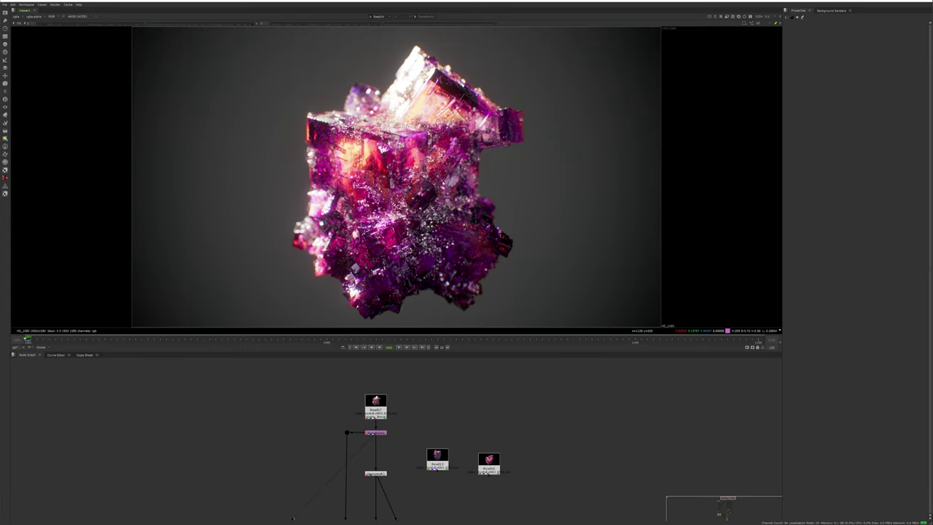
Step: Switch to Nuke and compare the raw crystal render with the final comp by alternating the two viewer inputs
middle_click_drag(421, 398, 424, 395)
key("1")
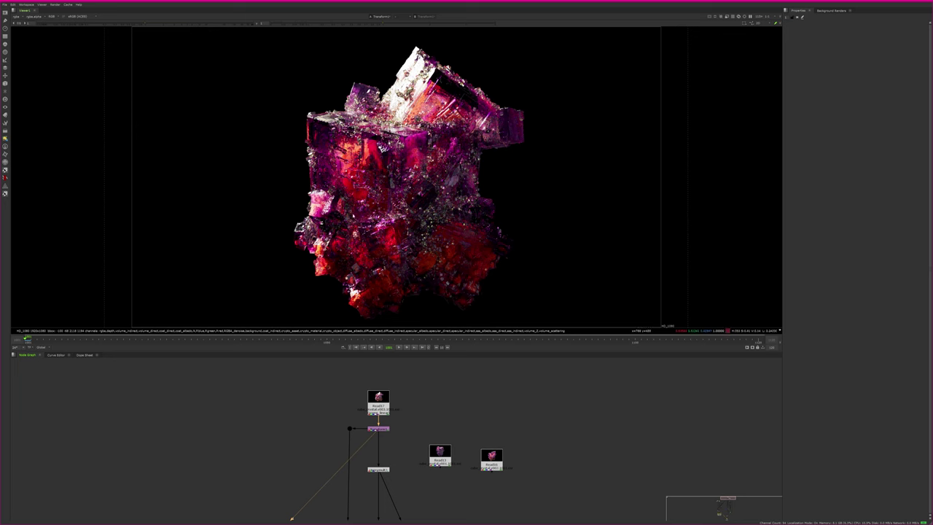
key("2")
key("1")
key("2")
key("1")
key("2")
key("1")
key("2")
key("1")
key("2")
key("1")
key("2")
key("1")
Step: View the separated pass at the top of the first side branch beside the main comp branch
middle_click_drag(422, 450, 418, 400)
mouse_move(409, 431)
middle_mouse_down()
mouse_move(400, 356)
mouse_move(412, 430)
mouse_move(415, 414)
mouse_move(396, 433)
middle_mouse_up()
left_click(423, 381)
key("1")
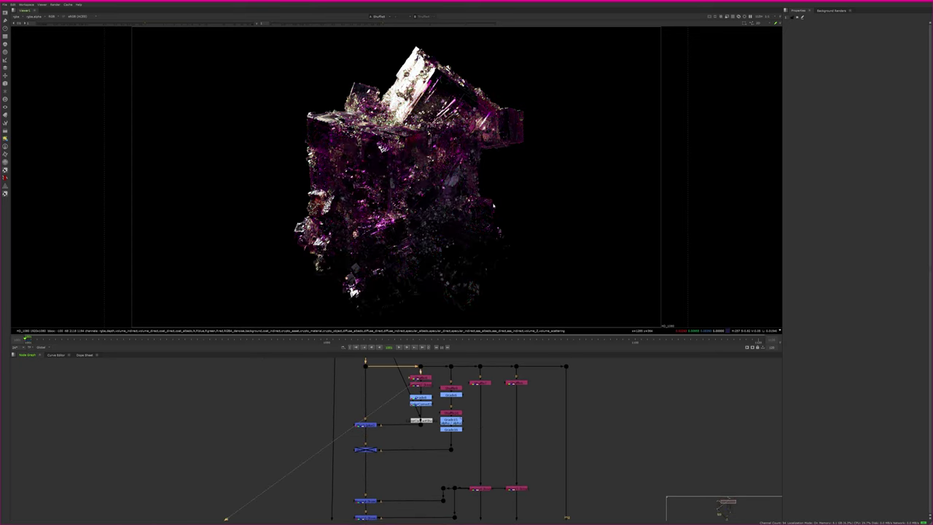
Step: View the first main-branch Merge and toggle it off and on repeatedly to compare its effect
left_click(366, 425)
key("1")
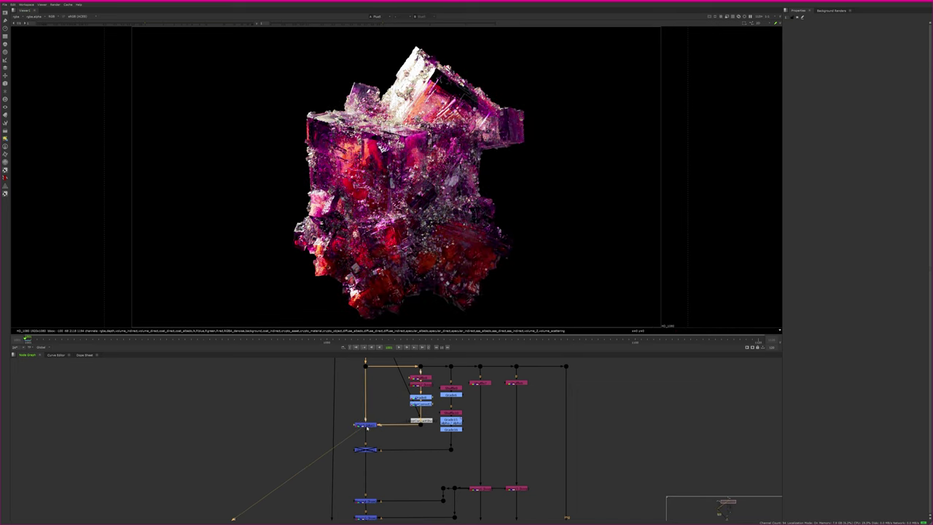
left_click(366, 426)
key("d")
key("d")
key("d")
key("d")
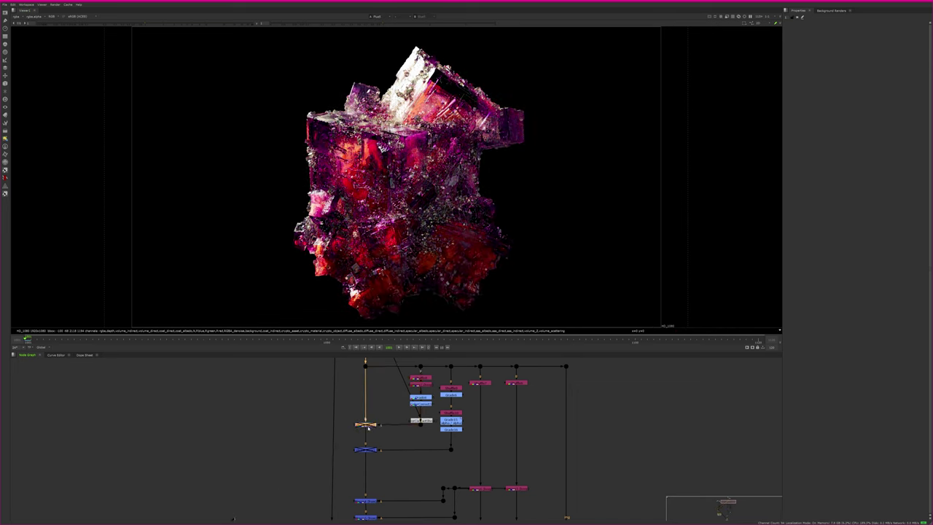
Step: View the two stacked main-branch Merge nodes fed by the extracted passes, one after another
middle_click_drag(407, 481, 380, 422)
left_click(361, 428)
key("1")
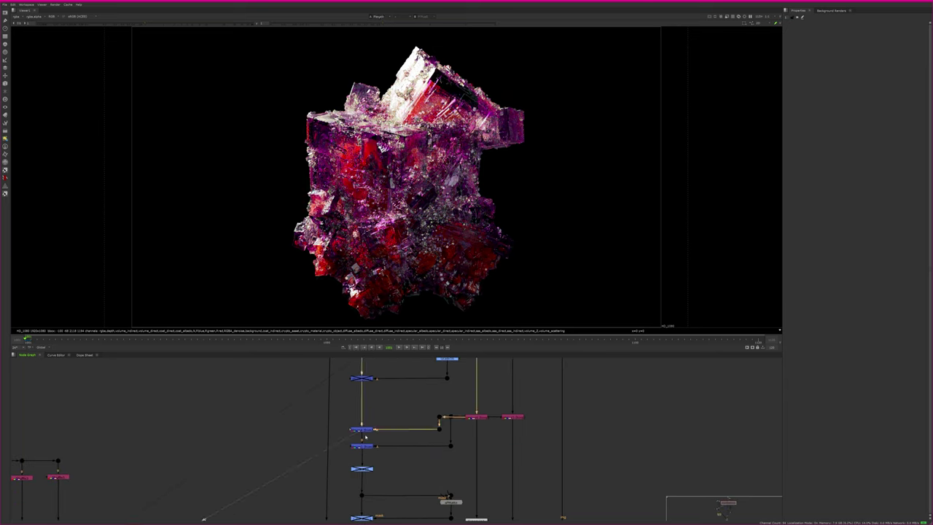
left_click(367, 447)
key("1")
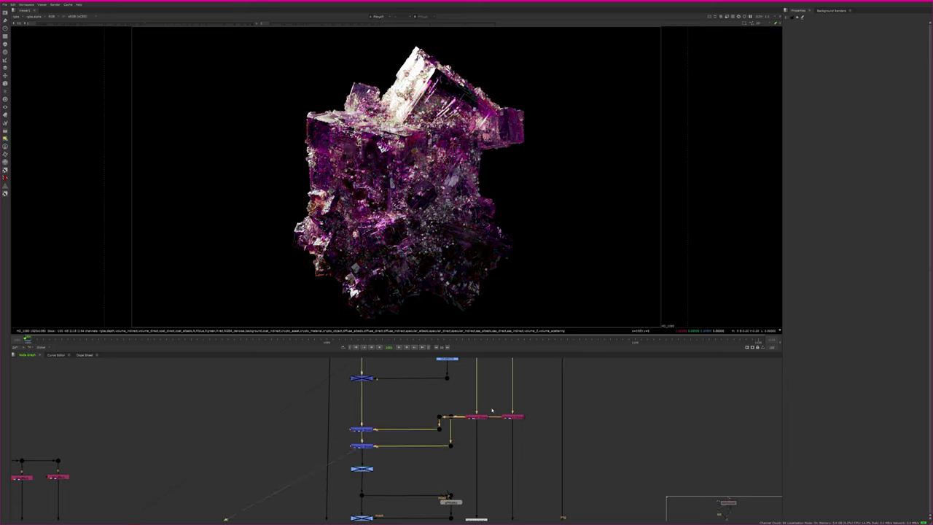
Step: View the two extracted-pass nodes feeding the stacked merges, and recheck both merge results
left_click(482, 417)
left_click(512, 417)
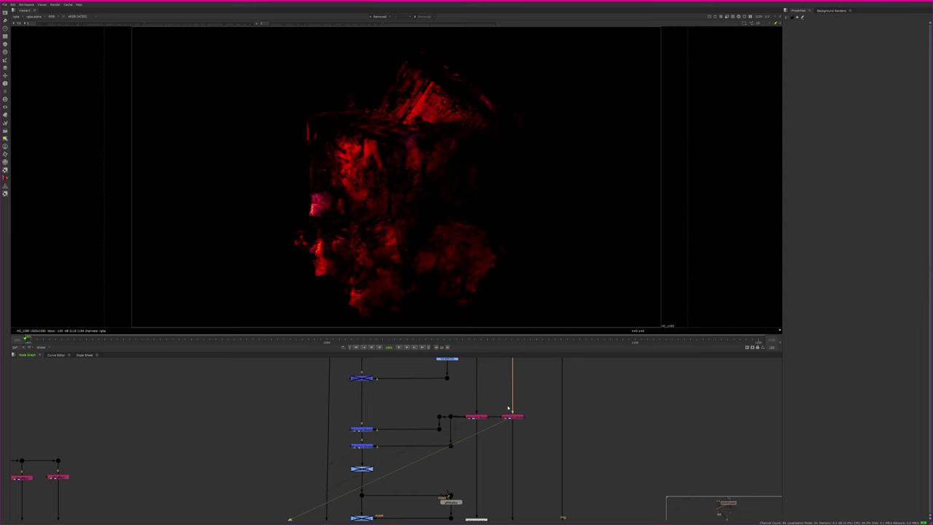
left_click(363, 430)
key("1")
left_click(362, 446)
key("1")
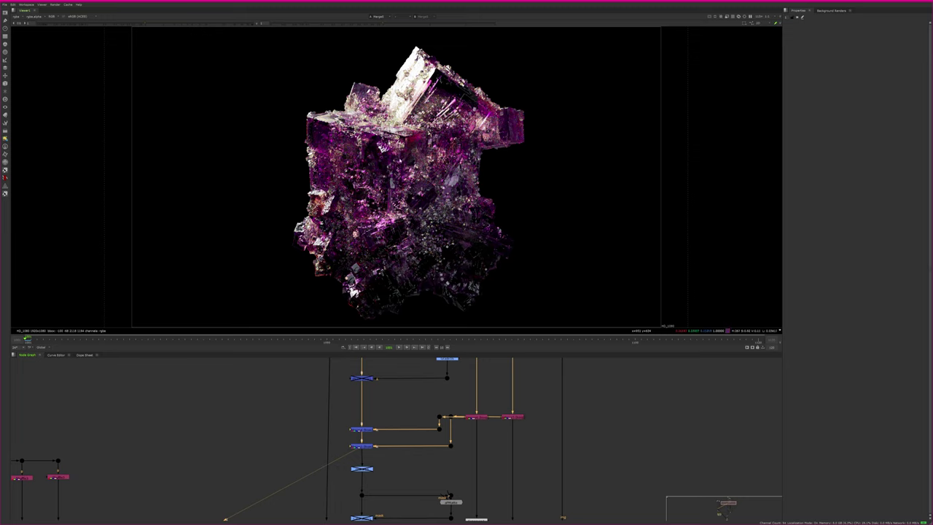
Step: View the masked Grade farther down the main branch and the first node of the neighbouring pass branch
middle_click_drag(409, 499, 389, 423)
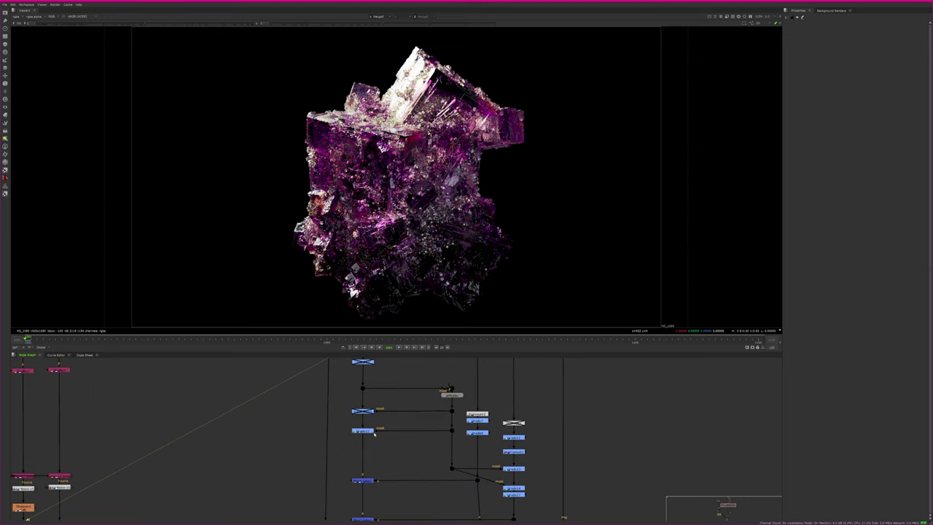
left_click(364, 431)
key("1")
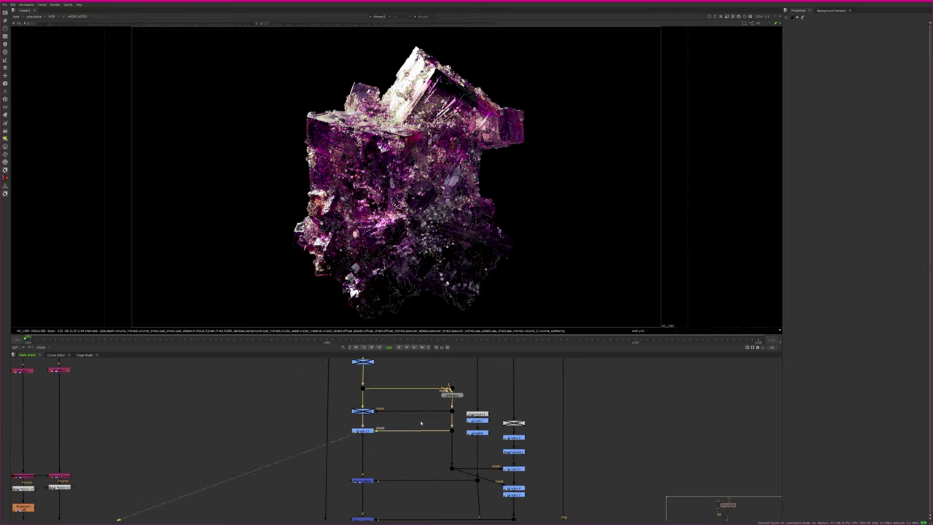
middle_click_drag(419, 423, 403, 407)
left_click(435, 378)
key("1")
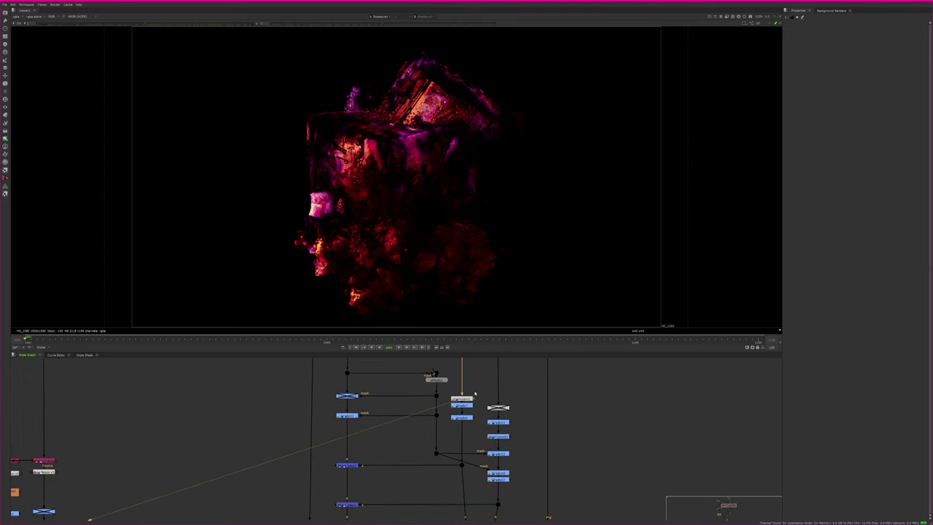
Step: Move the lower Grade in the neighbouring pass branch directly beneath the other Grade and view its output
left_click_drag(469, 420, 466, 418)
key("1")
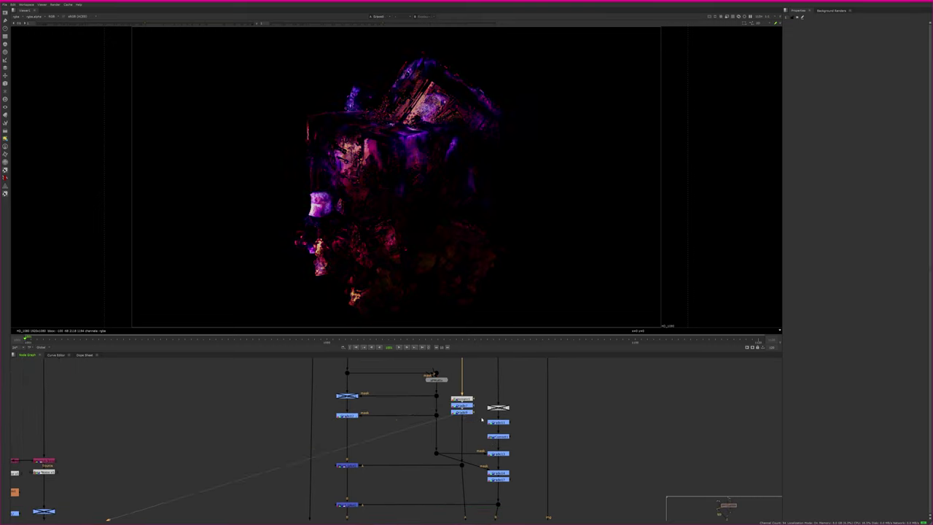
key("1")
left_click(470, 414)
key("1")
Step: View the outer pass branch at its disabled first node, its first Grade and the following colour correction
mouse_move(472, 432)
middle_mouse_down()
mouse_move(472, 409)
mouse_move(457, 428)
middle_mouse_up()
middle_click_drag(451, 460, 440, 426)
left_click(485, 396)
key("1")
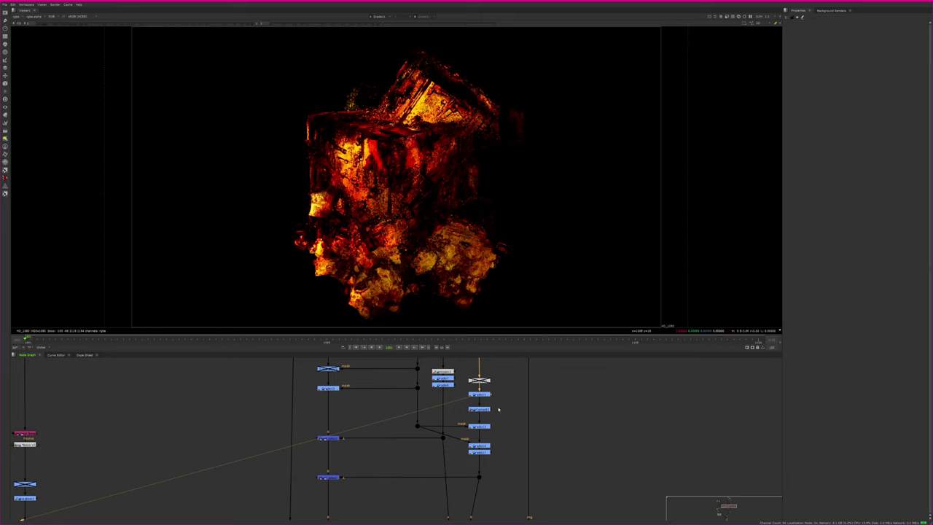
left_click(481, 381)
key("1")
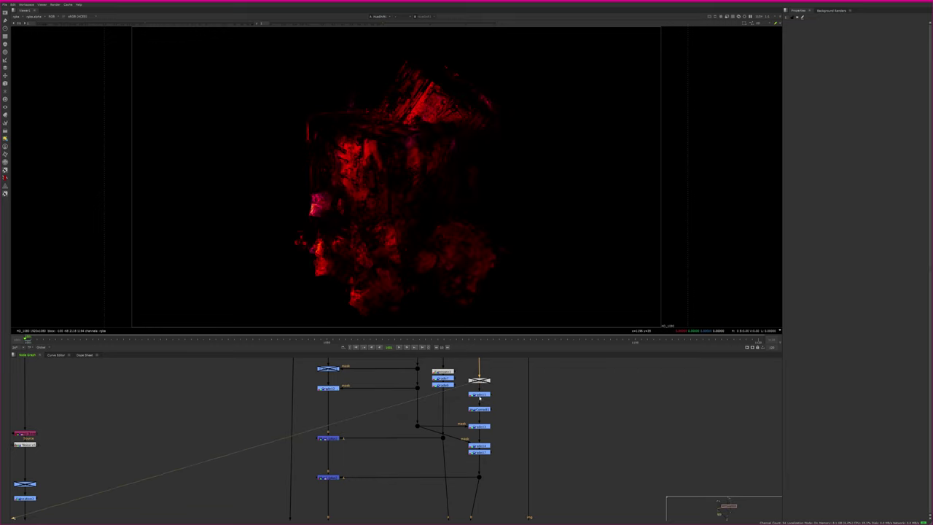
left_click(480, 397)
key("1")
key("1")
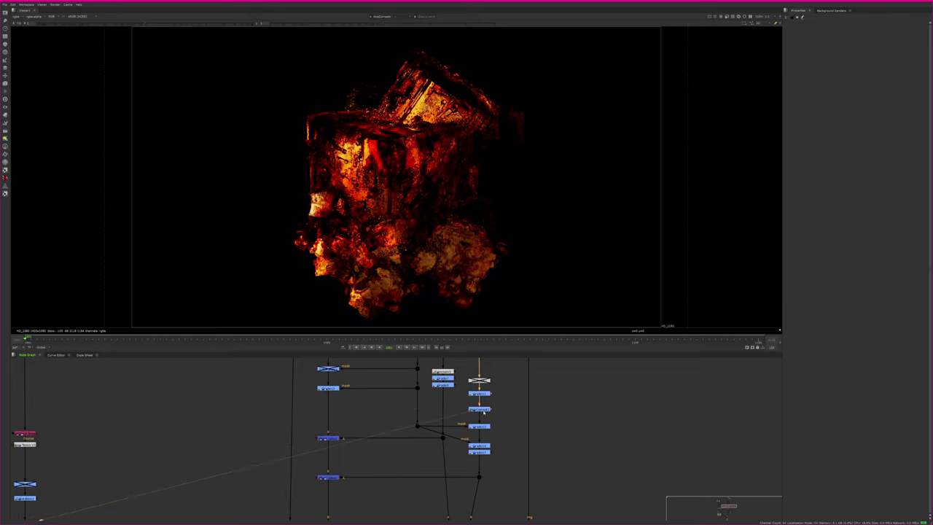
Step: View the outer pass branch's two masked Grade nodes and its last Grade in order
left_click(487, 426)
key("1")
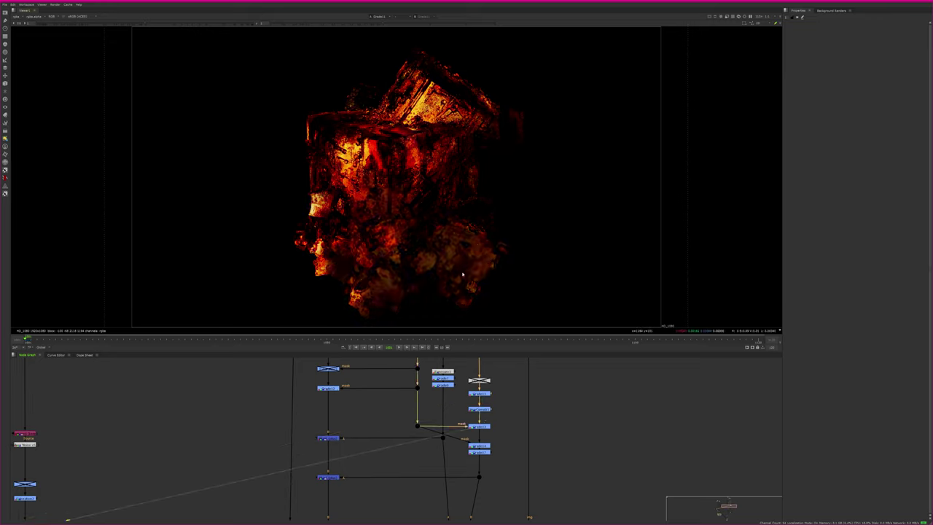
left_click(486, 448)
key("1")
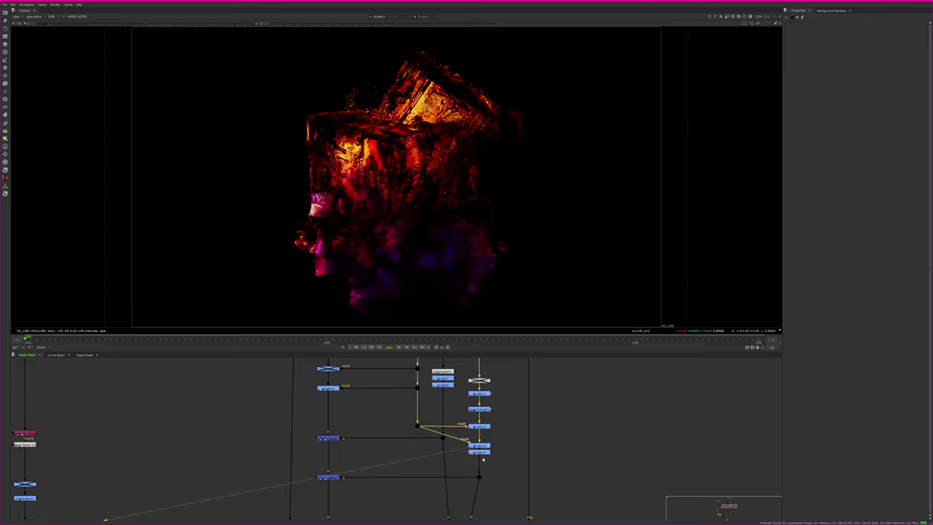
left_click(483, 454)
key("1")
Step: View the main branch's last Merge that adds the graded passes back, and the image upstream of the pass grading
left_click(335, 478)
key("1")
middle_click_drag(367, 458, 419, 452)
middle_click_drag(401, 379, 392, 475)
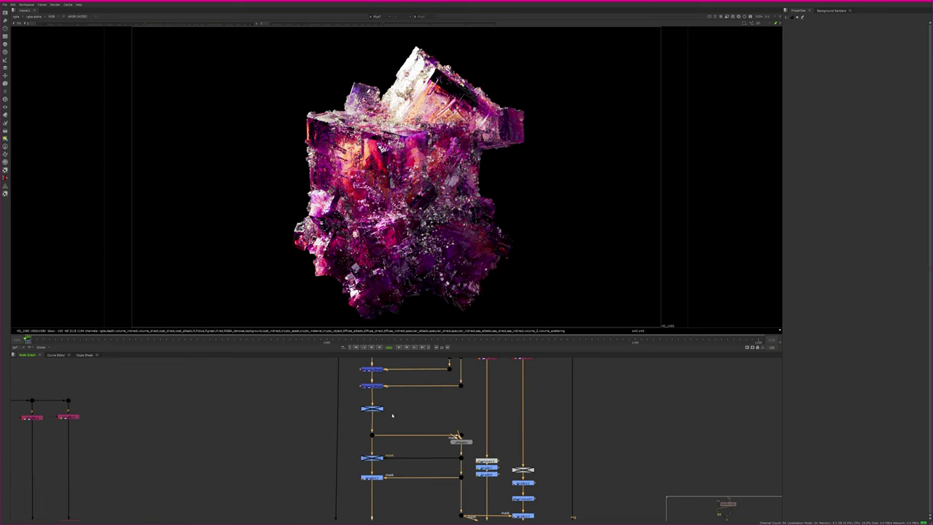
middle_click_drag(374, 391, 369, 464)
left_click(367, 391)
key("1")
middle_click_drag(398, 510, 411, 376)
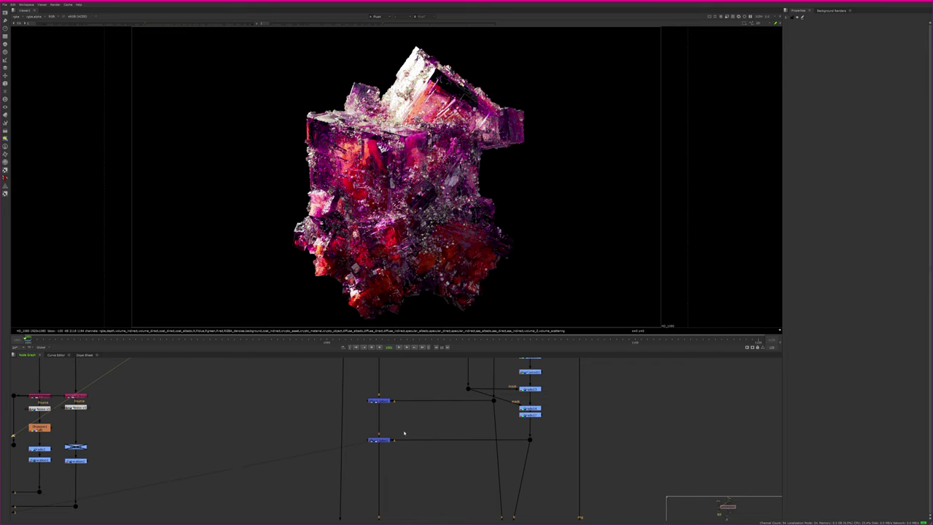
Step: Compare the image before pass grading with the recombined result by alternating the two viewer inputs
key("1")
key("2")
key("1")
key("2")
key("1")
key("2")
key("1")
key("2")
key("1")
Step: View the alpha of the matte node that masks the grades, and return to the last Merge in colour
middle_click_drag(420, 403, 396, 479)
left_click(447, 392)
key("1")
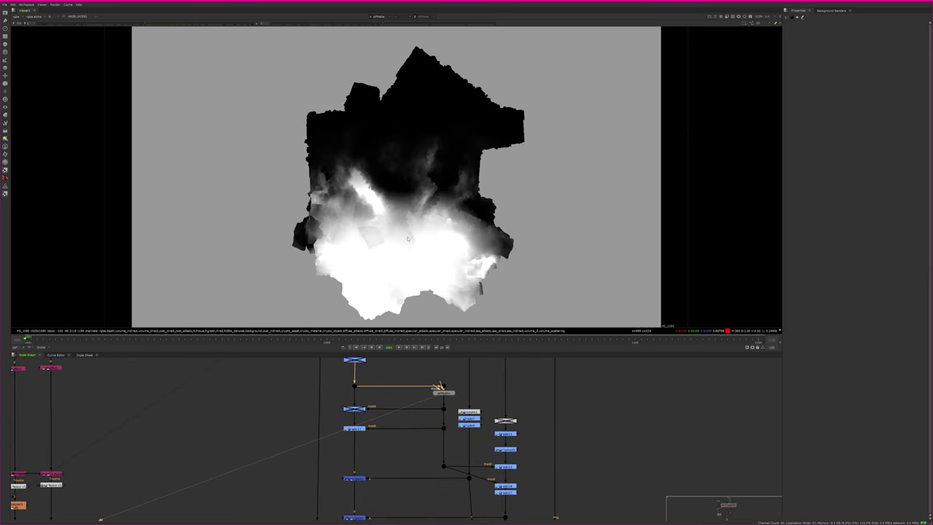
key("a")
middle_click_drag(391, 471, 404, 340)
left_click(373, 388)
key("1")
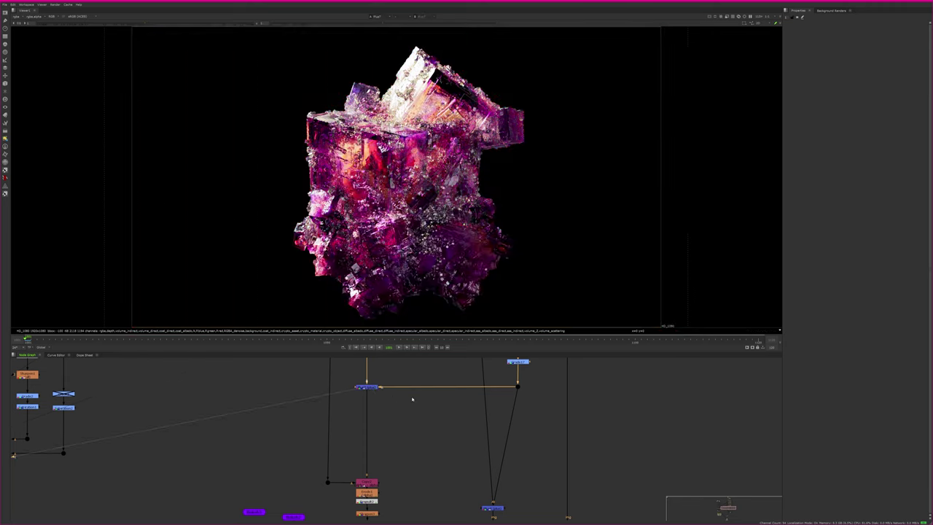
Step: Move down to the defocus section below the last Merge and view its nodes, ending with ZDefocus2
middle_click_drag(423, 452, 450, 354)
scroll(380, 393, "up", 2)
left_click(410, 410)
middle_click_drag(408, 412, 447, 368)
left_click(419, 377)
key("1")
left_click(469, 390)
key("1")
Step: View the purple bokeh kernel node and the Grade beneath it, with the whole kernel image in frame
middle_click_drag(333, 384, 340, 471)
left_click(322, 435)
key("1")
scroll(443, 222, "down", 1)
scroll(443, 223, "down", 3)
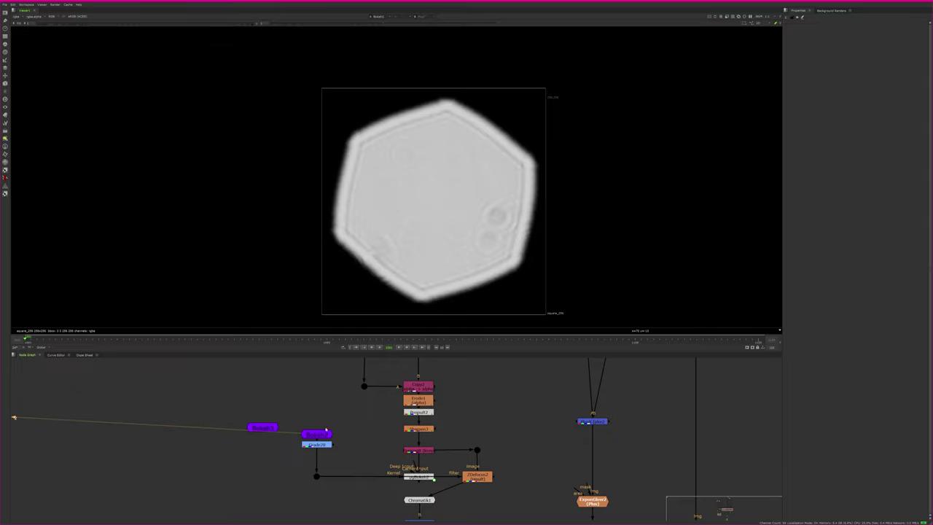
left_click(318, 445)
key("1")
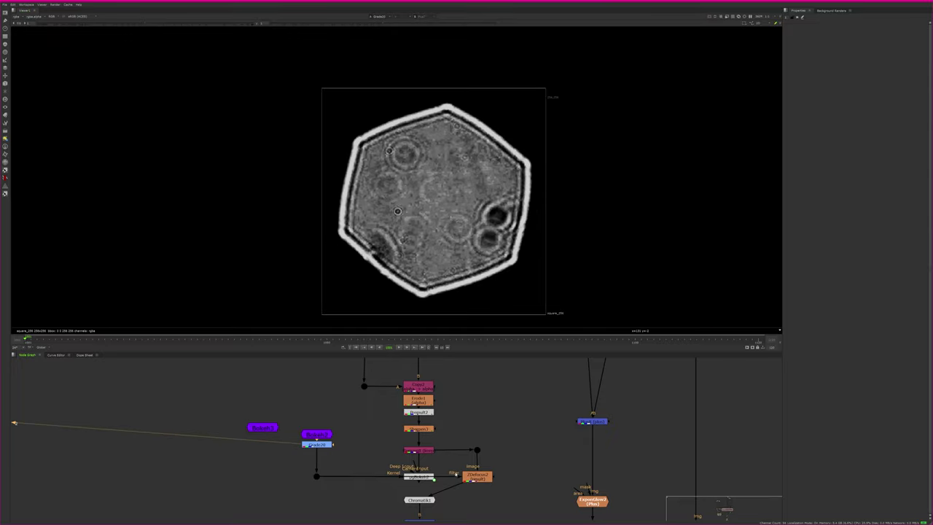
Step: View the ZDefocus2 output and examine the bokeh highlights on the crystal's upper edge up close
left_click(477, 477)
key("1")
scroll(422, 174, "up", 6)
scroll(490, 193, "up", 5)
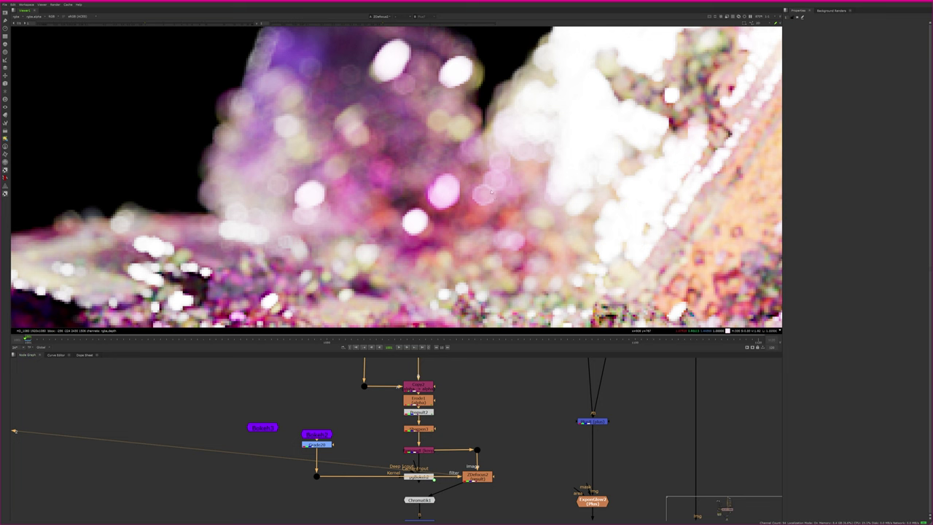
Step: View the output of the Chromatik1 node below ZDefocus2 and examine the colour fringing on the crystal's upper edge up close
scroll(492, 190, "down", 6)
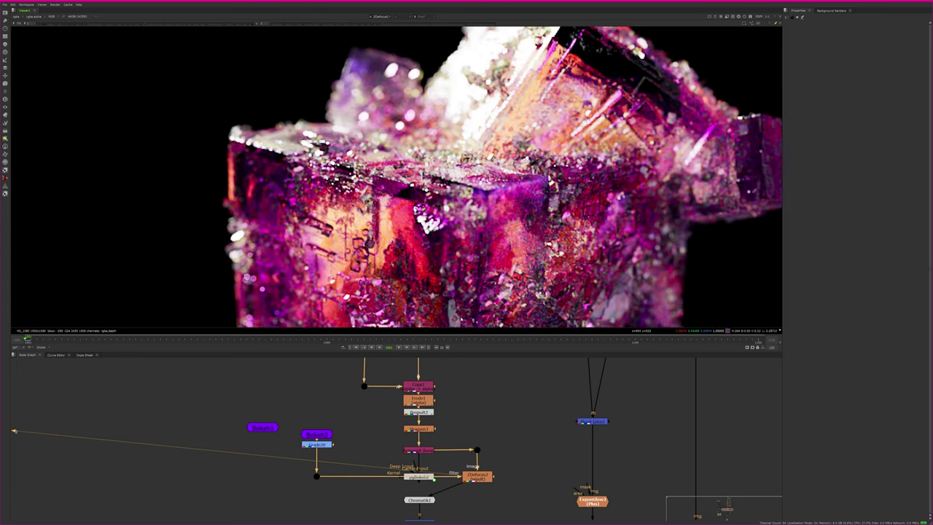
middle_click_drag(444, 512, 448, 415)
left_click(425, 403)
key("1")
middle_click_drag(251, 132, 321, 195)
scroll(321, 195, "up", 4)
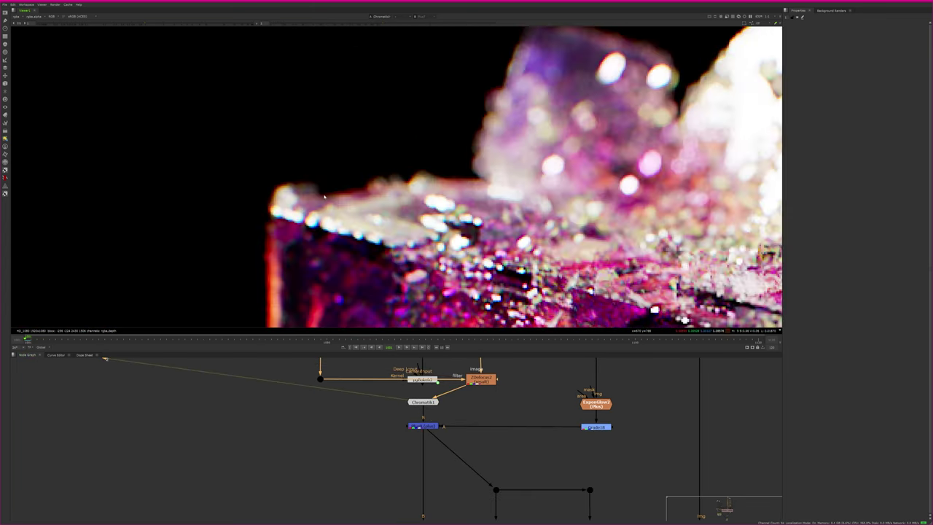
Step: View the masked glow branch with its Grade and ColorCorrect nodes, ending with the ExponGlow output in full frame
middle_click_drag(458, 450, 425, 335)
middle_click_drag(415, 431, 368, 417)
scroll(368, 418, "down", 1)
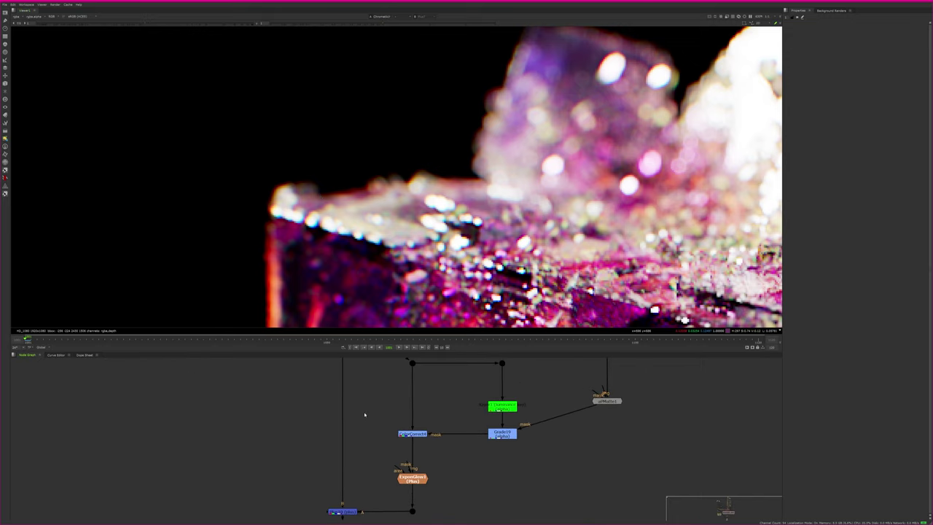
middle_click_drag(486, 465, 381, 493)
left_click(501, 434)
scroll(481, 399, "down", 3)
mouse_move(478, 398)
middle_mouse_down()
mouse_move(464, 485)
mouse_move(442, 452)
mouse_move(457, 448)
mouse_move(480, 380)
middle_mouse_up()
left_click(425, 440)
key("1")
key("f")
left_click(425, 450)
key("1")
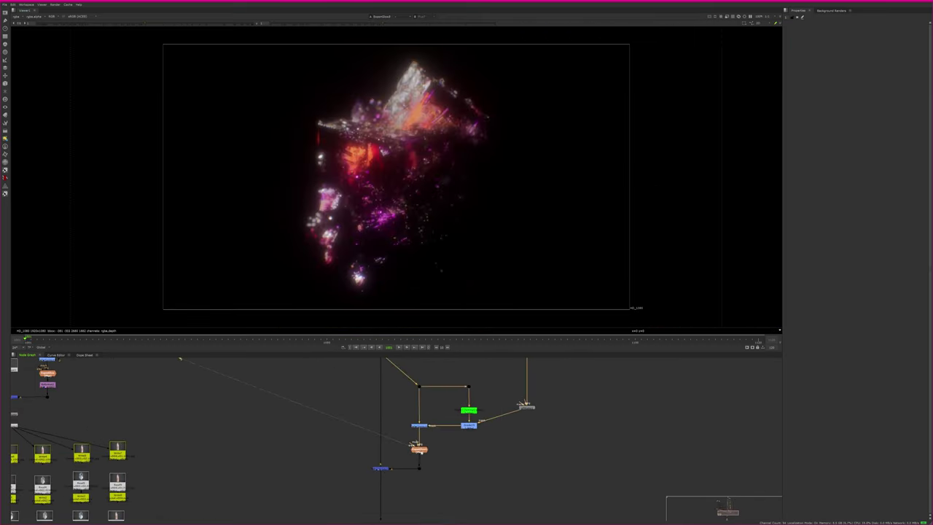
Step: View the output of the Merge that adds the masked glow back, with both glow merges in frame in the node graph
left_click(384, 470)
key("1")
middle_click_drag(391, 237, 446, 240)
middle_click_drag(394, 407, 421, 442)
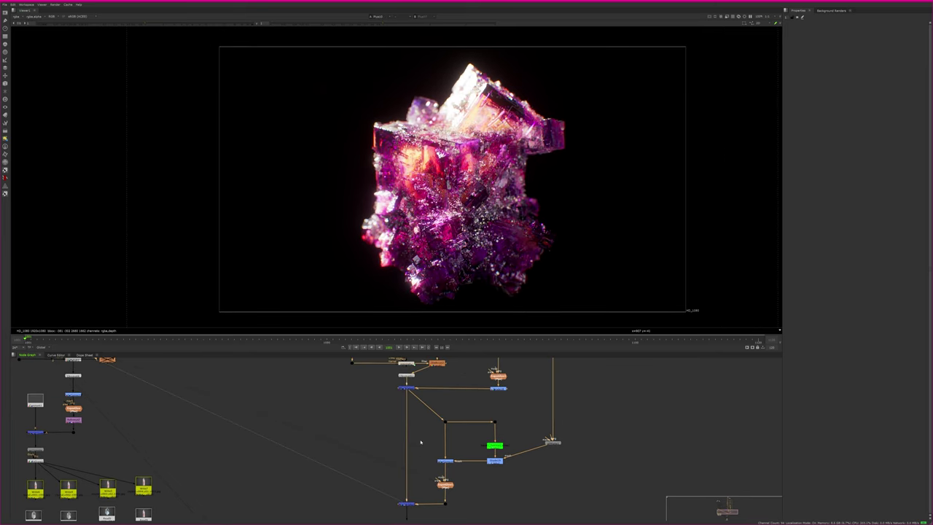
Step: Toggle the upper glow Merge off and on to compare the crystal with and without its glow
left_click(408, 388)
key("d")
key("d")
key("d")
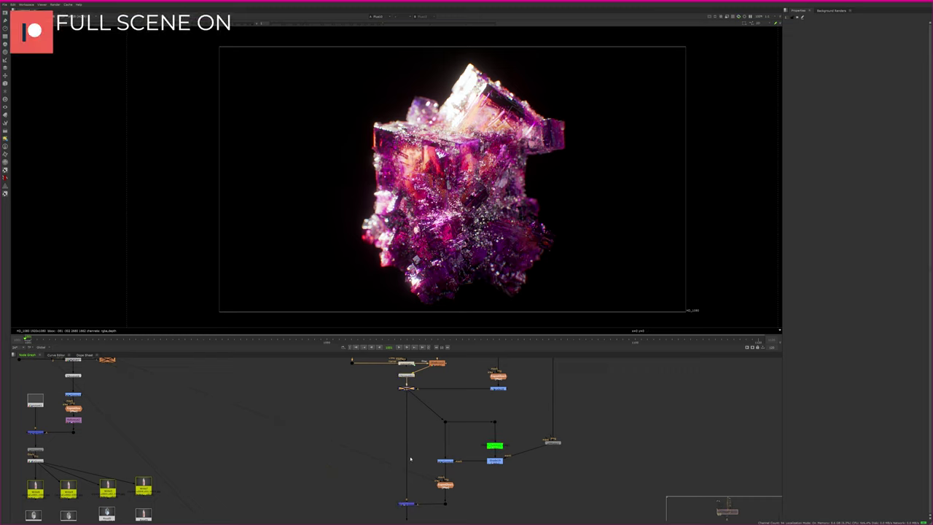
Step: Select both glow merges and toggle them together to compare the crystal with and without glow, also close up on its upper half
left_click_drag(384, 381, 409, 496)
key("d")
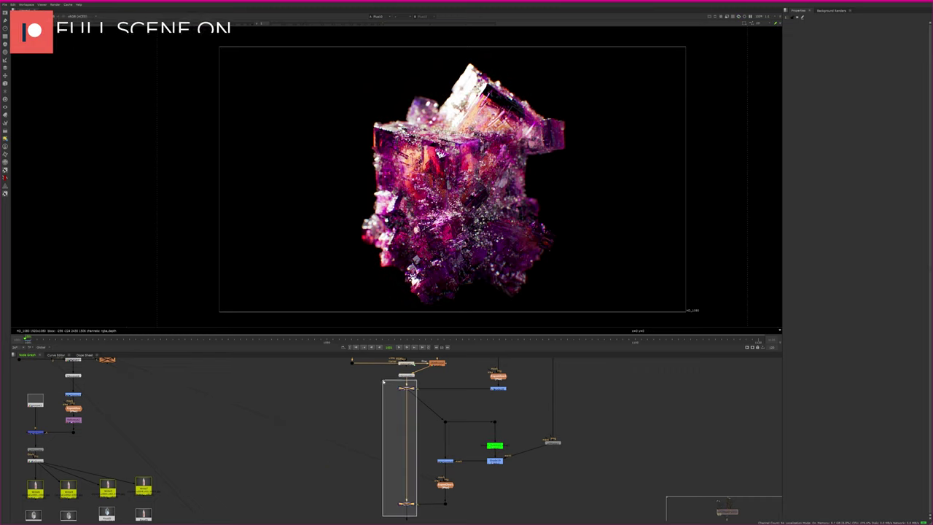
left_click_drag(382, 381, 384, 384)
key("d")
key("d")
key("d")
scroll(467, 204, "up", 5)
key("d")
middle_click_drag(478, 194, 447, 343)
key("d")
key("d")
key("d")
middle_click_drag(443, 504, 420, 399)
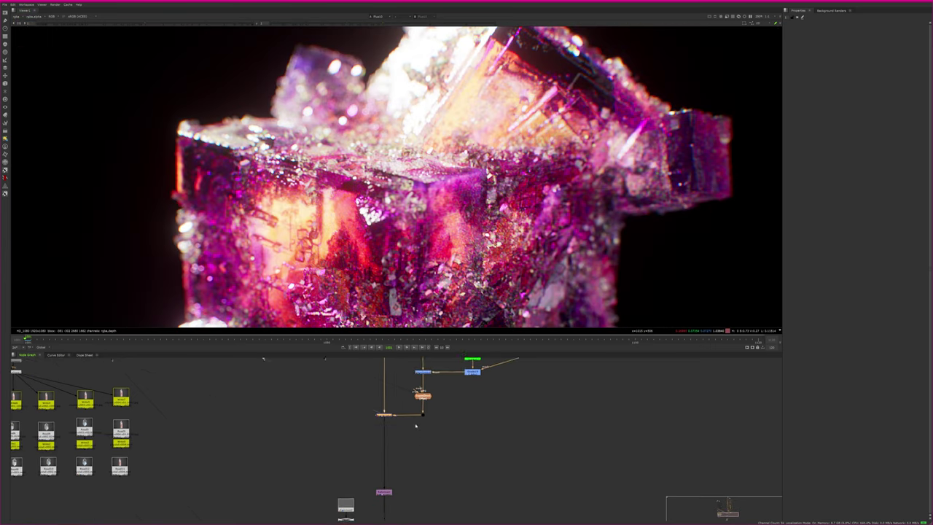
Step: View the Merge that places the crystal over the grey background, and the final output beneath it in full frame
middle_click_drag(411, 497, 452, 398)
left_click(388, 425)
key("1")
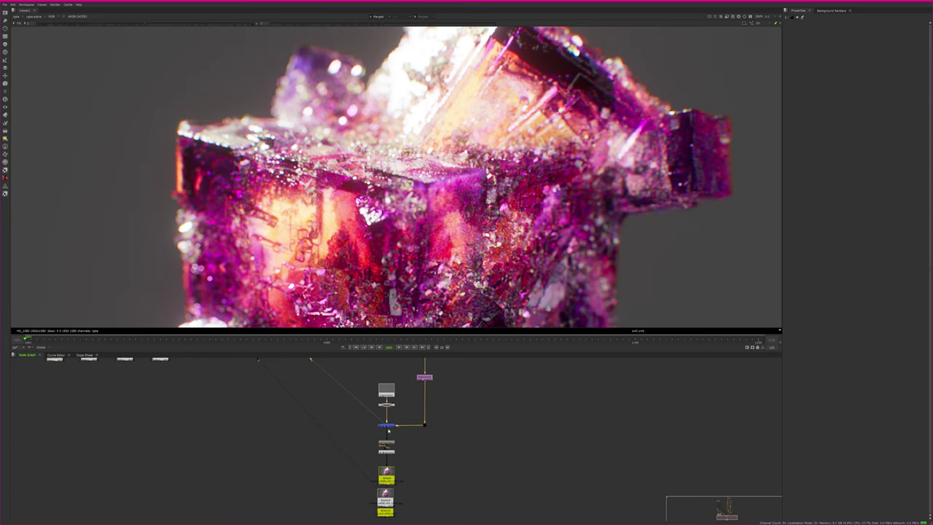
key("1")
key("f")
left_click(493, 403)
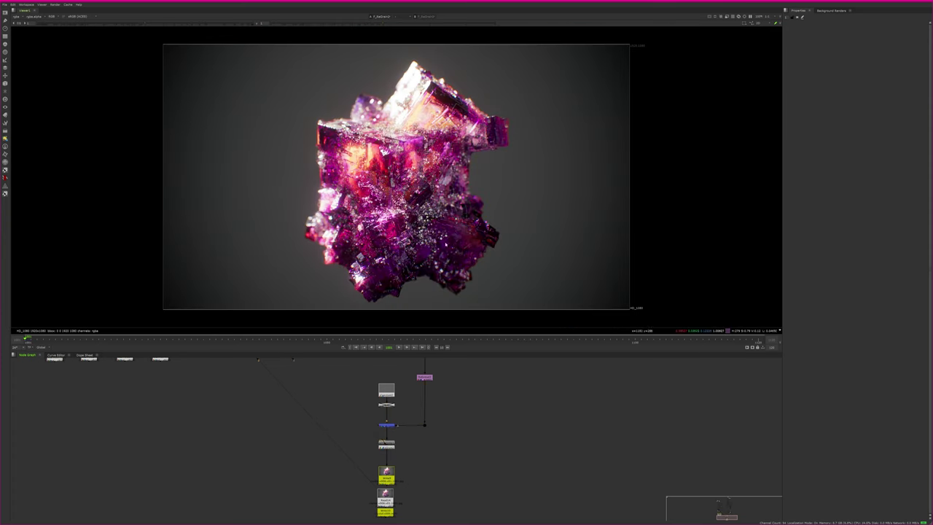